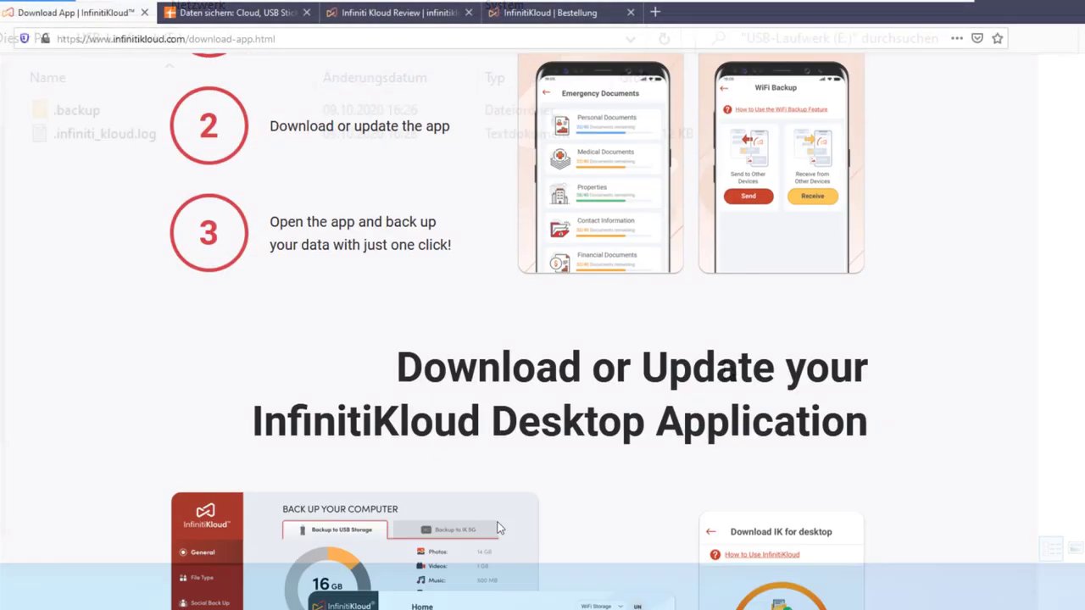
Scroll the InfinitiKloud download page down to its four numbered installation steps
{"action": "scroll", "coordinate": [498, 528], "scroll_direction": "down", "scroll_amount": 15}
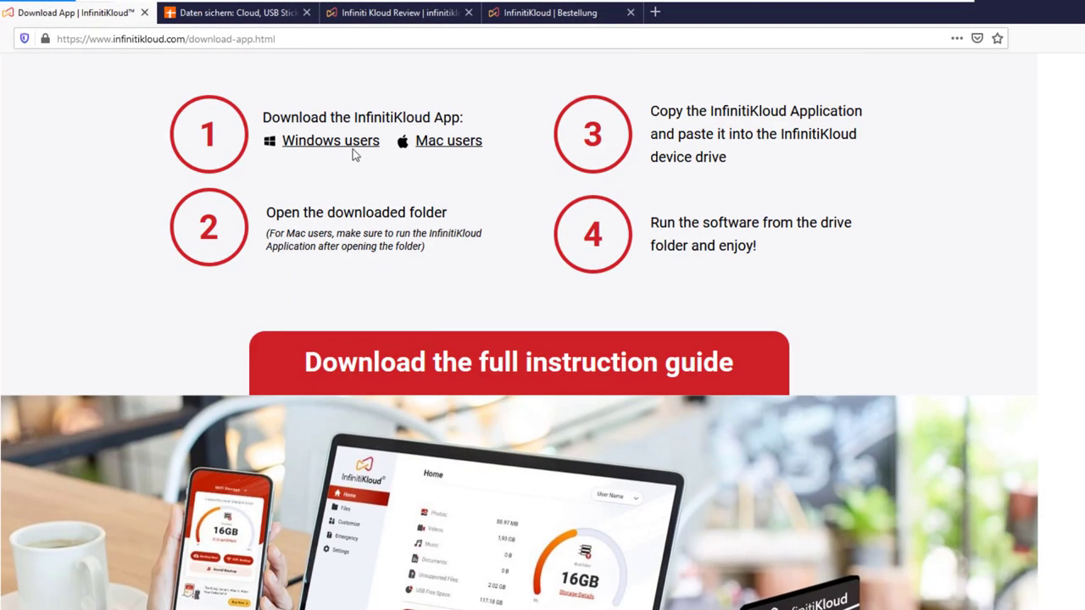
Download InfinitiKloud_Win.zip for Windows, open it in Windows Explorer, and select InfinitiKloud_Win.exe
{"action": "left_click", "coordinate": [351, 142]}
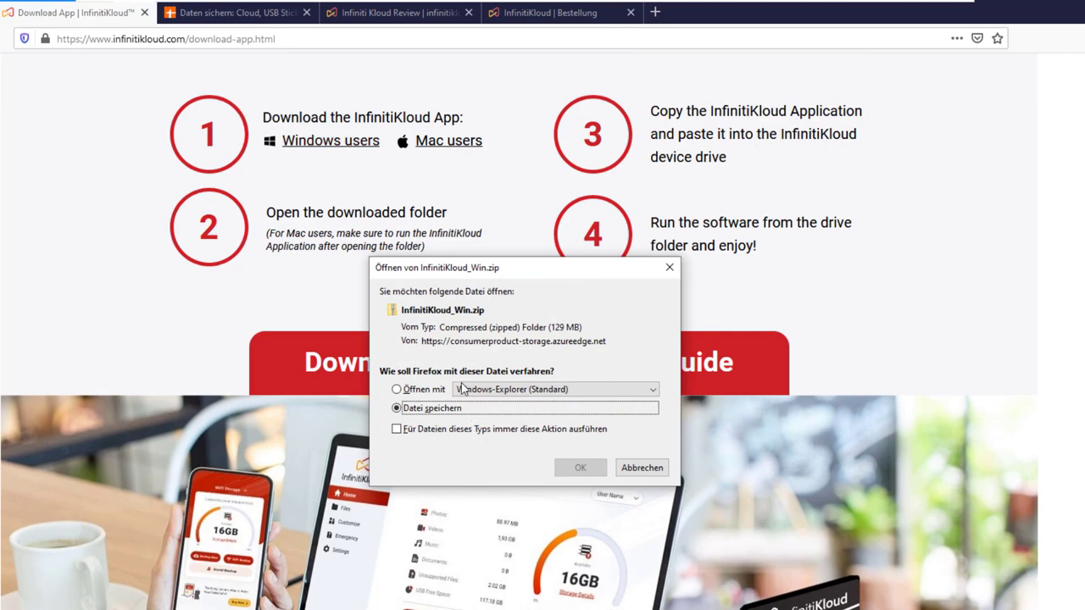
{"action": "left_click", "coordinate": [431, 391]}
{"action": "left_click", "coordinate": [580, 468]}
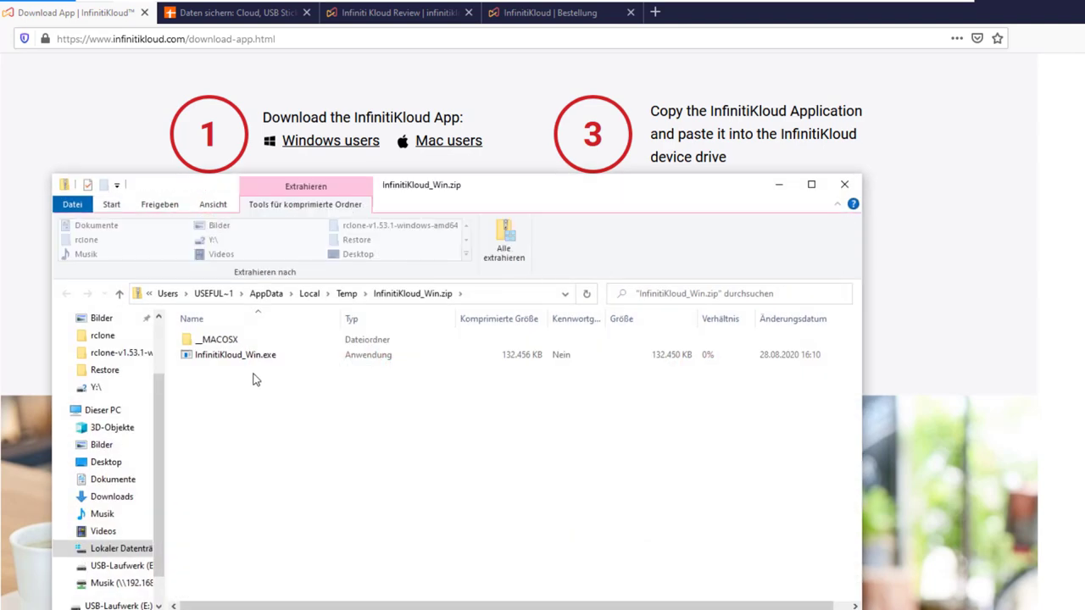
{"action": "left_click", "coordinate": [246, 356]}
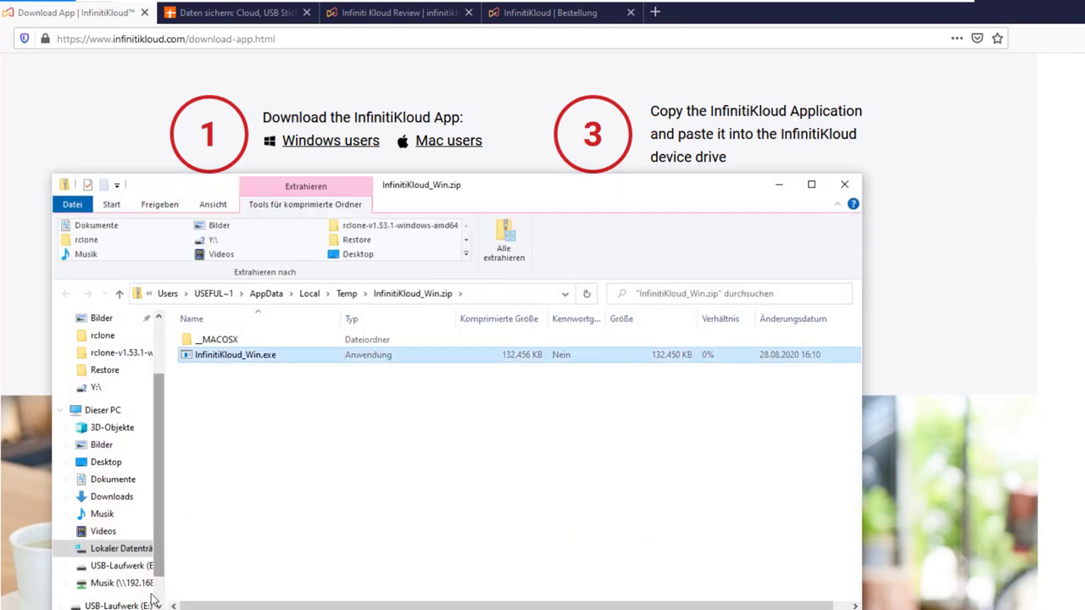
Paste InfinitiKloud_Win.exe onto the empty USB drive (E:)
{"action": "left_click", "coordinate": [119, 604]}
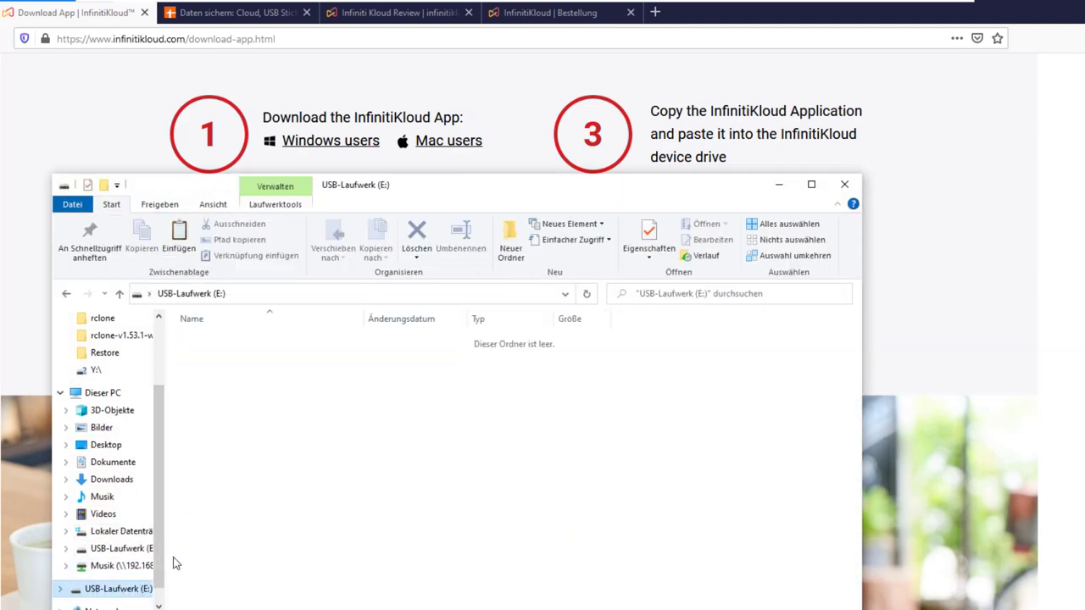
{"action": "key", "text": "ctrl+v"}
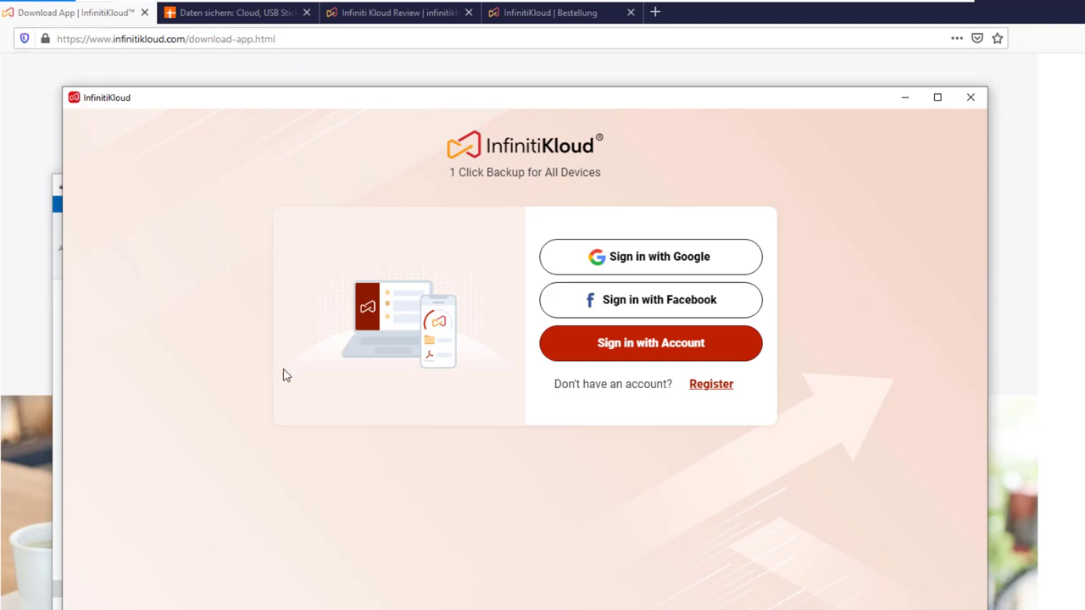
Sign in to InfinitiKloud with the account's e-mail address and password
{"action": "left_click", "coordinate": [716, 344]}
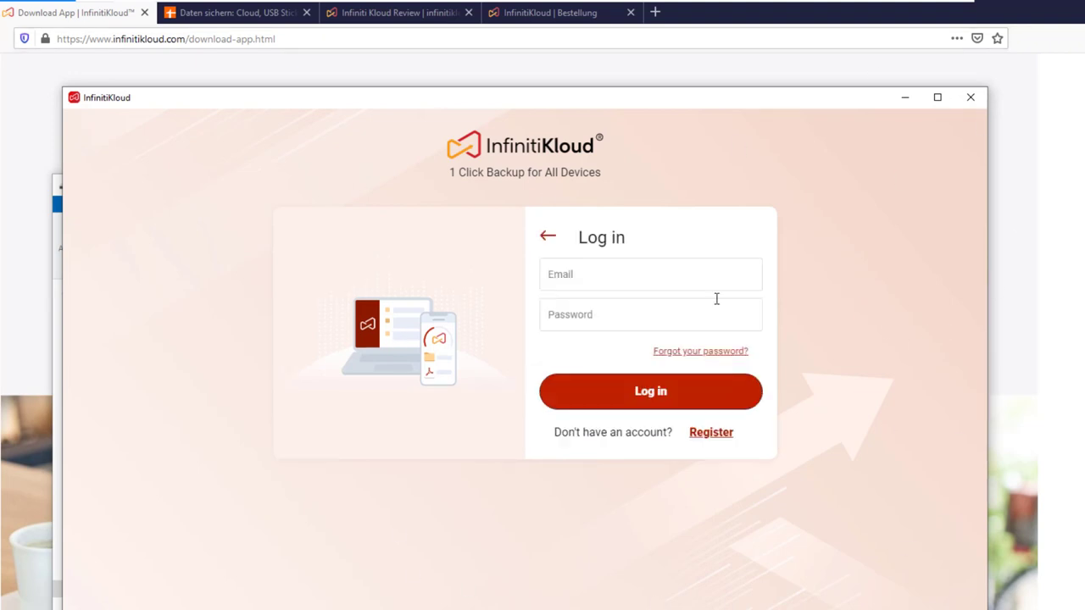
{"action": "left_click", "coordinate": [717, 285]}
{"action": "key", "text": "Tab"}
{"action": "type", "text": "***"}
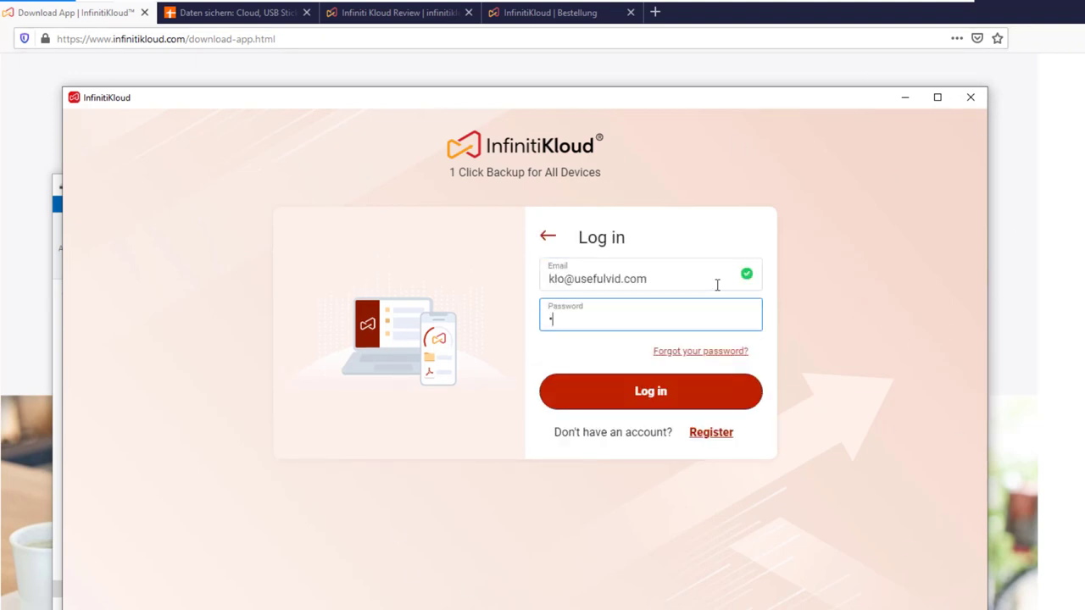
{"action": "type", "text": "***********"}
{"action": "key", "text": "Return"}
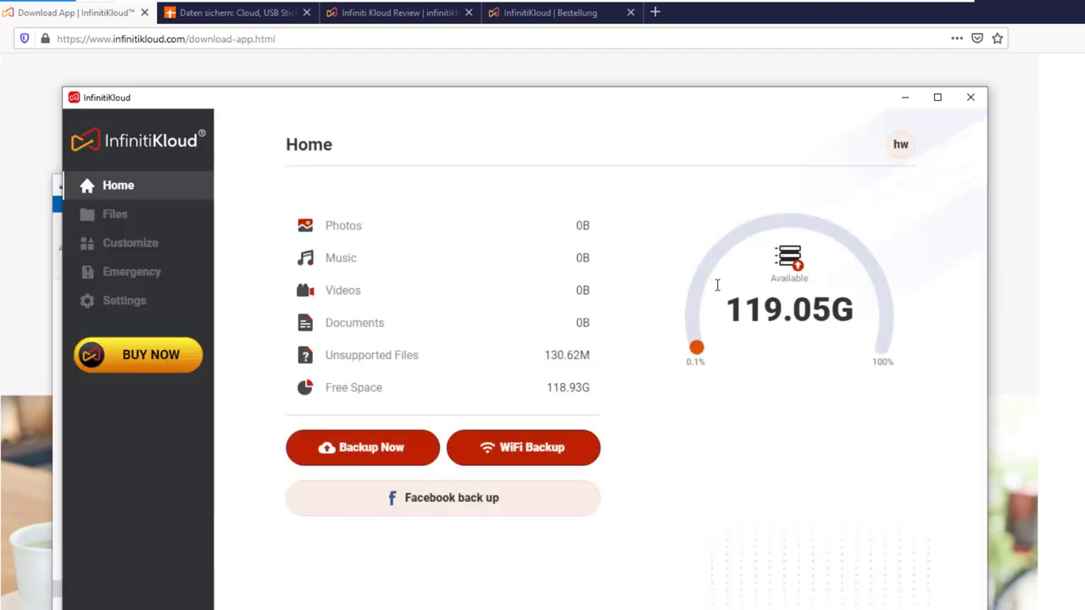
Back up the computer's files (3.56M total) and view the list of backed-up files
{"action": "left_click", "coordinate": [400, 465]}
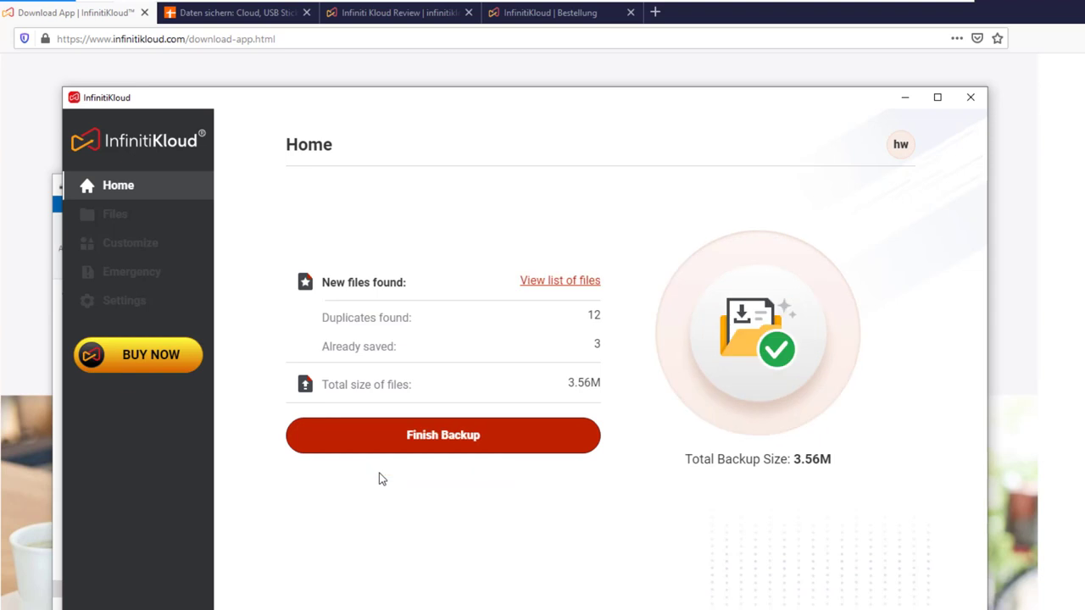
{"action": "left_click", "coordinate": [558, 283]}
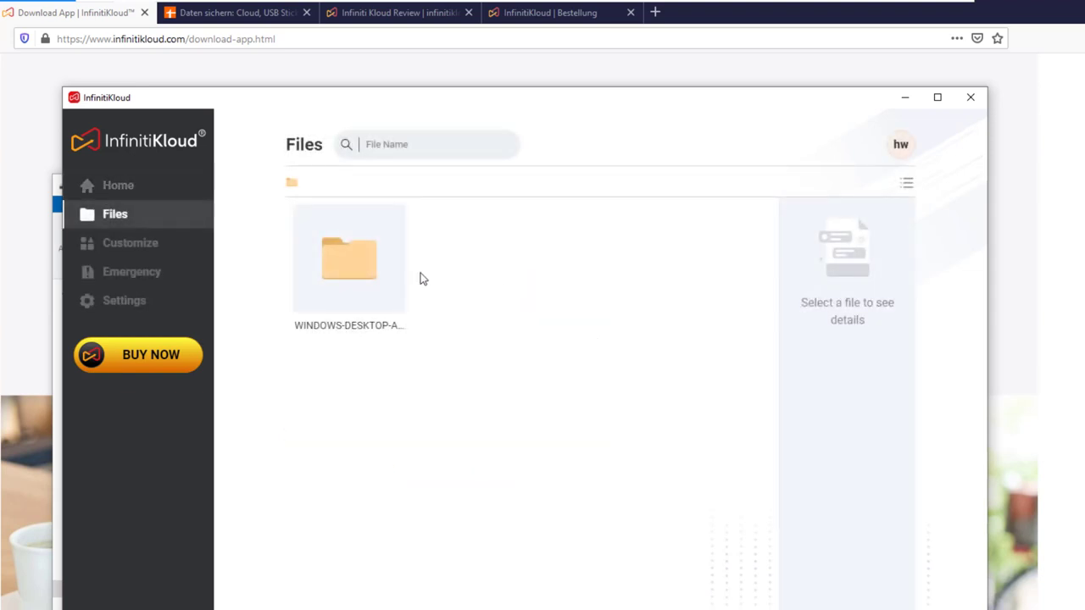
Browse WINDOWS-DESKTOP-A9NDCSD > c: > users > usefulvid > documents > restore to find test.txt, then show Customize
{"action": "double_click", "coordinate": [368, 280]}
{"action": "double_click", "coordinate": [369, 281]}
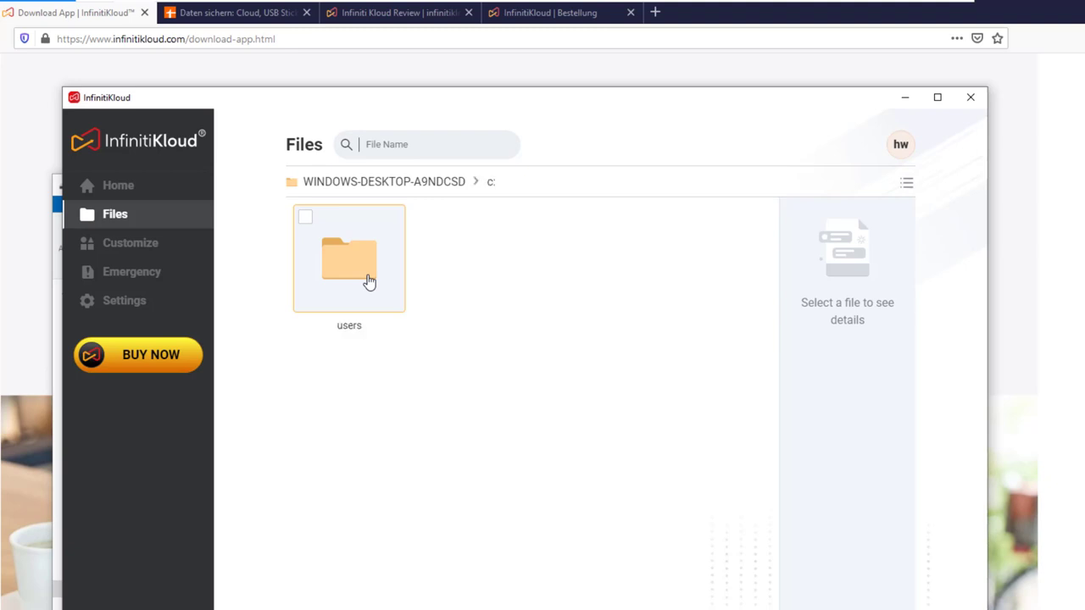
{"action": "double_click", "coordinate": [369, 280]}
{"action": "double_click", "coordinate": [504, 290]}
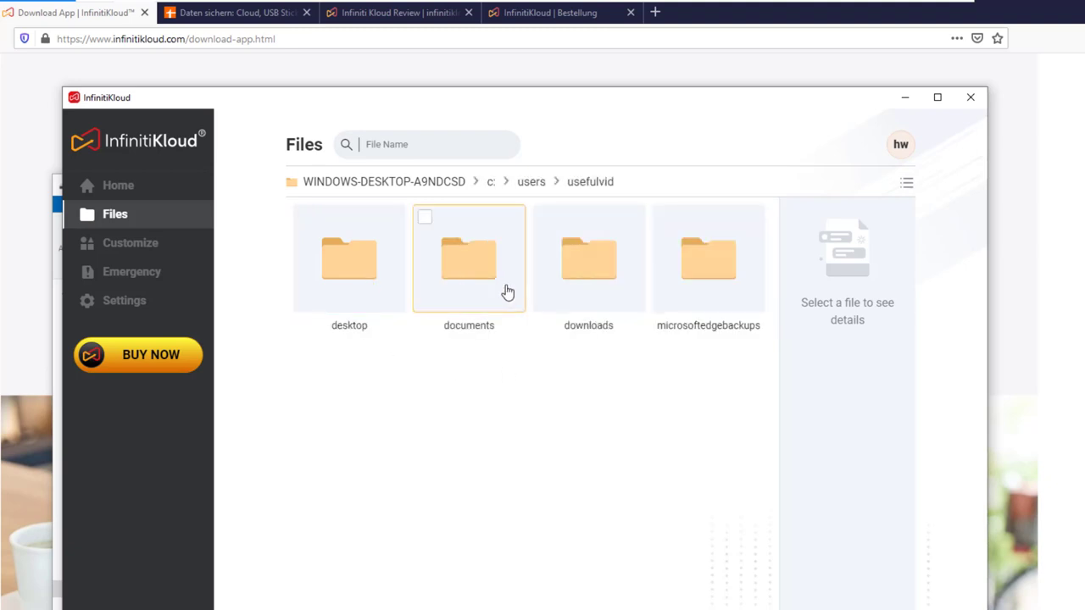
{"action": "double_click", "coordinate": [495, 278]}
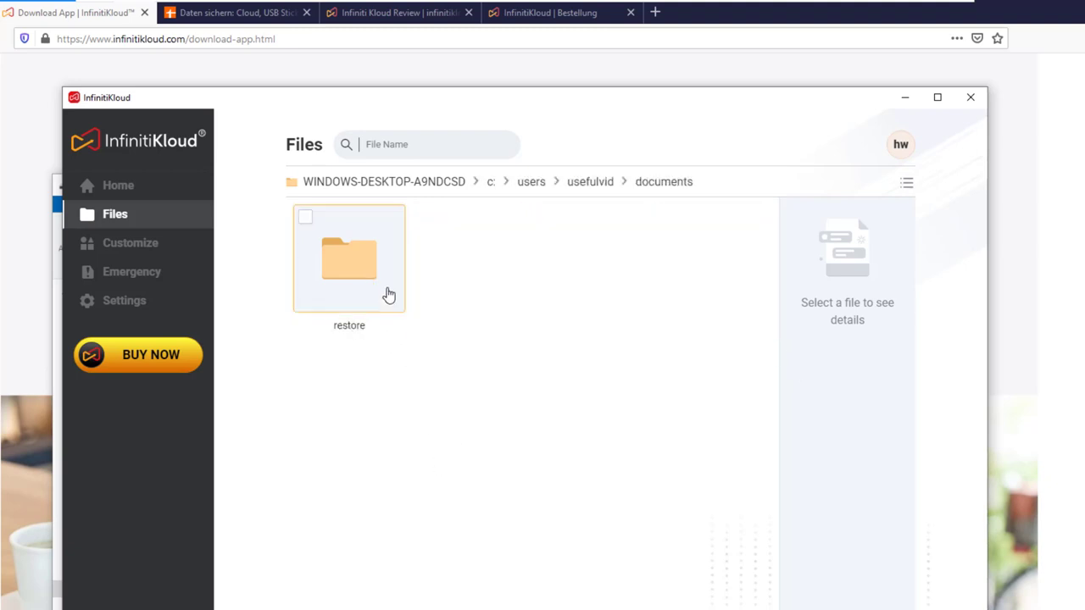
{"action": "double_click", "coordinate": [387, 296]}
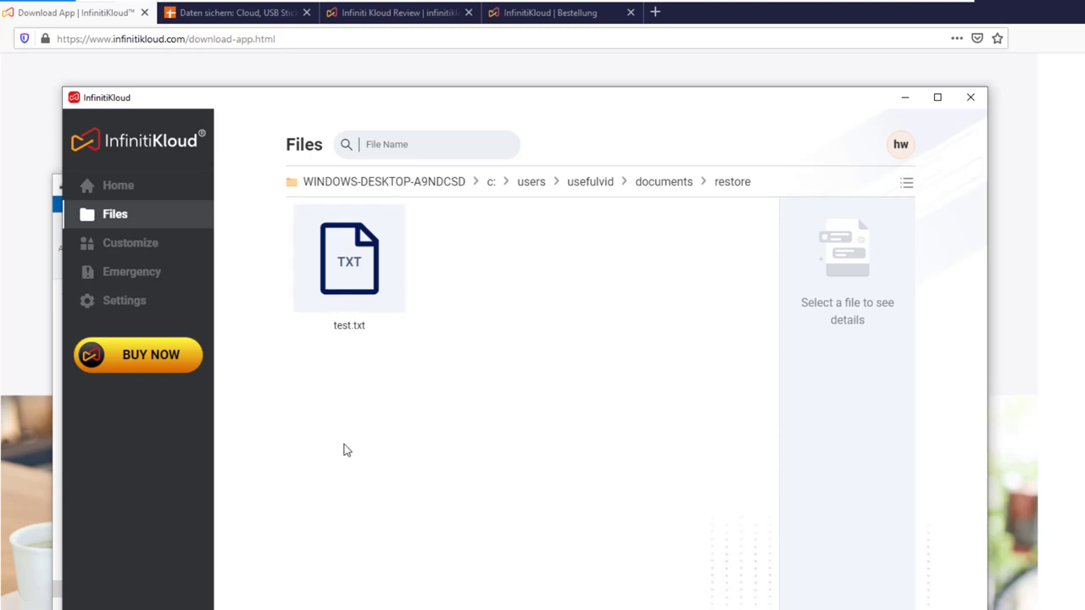
{"action": "left_click", "coordinate": [169, 254]}
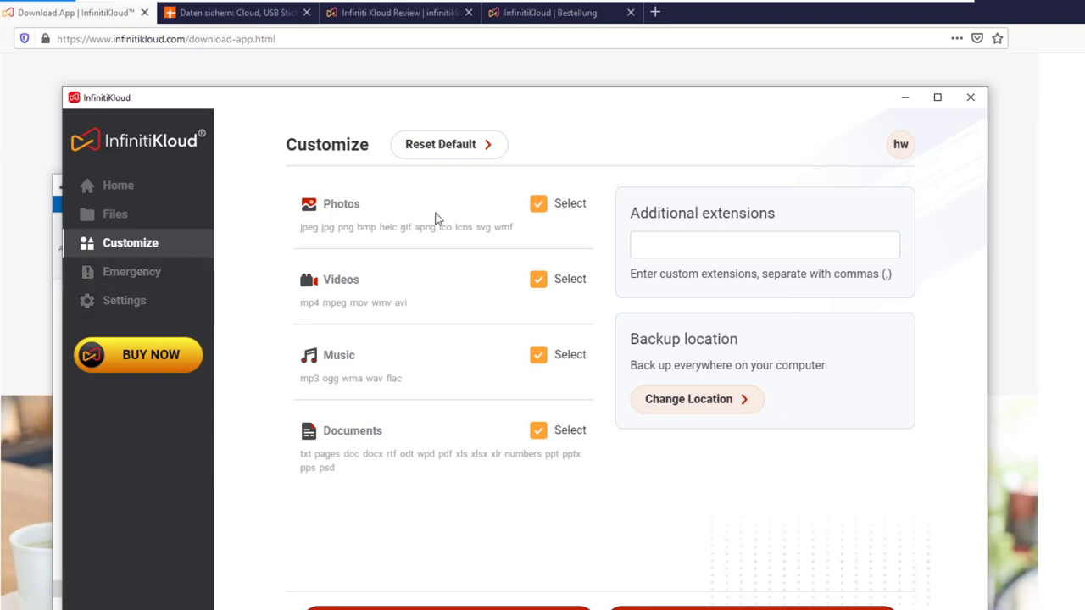
{"action": "left_click", "coordinate": [707, 401]}
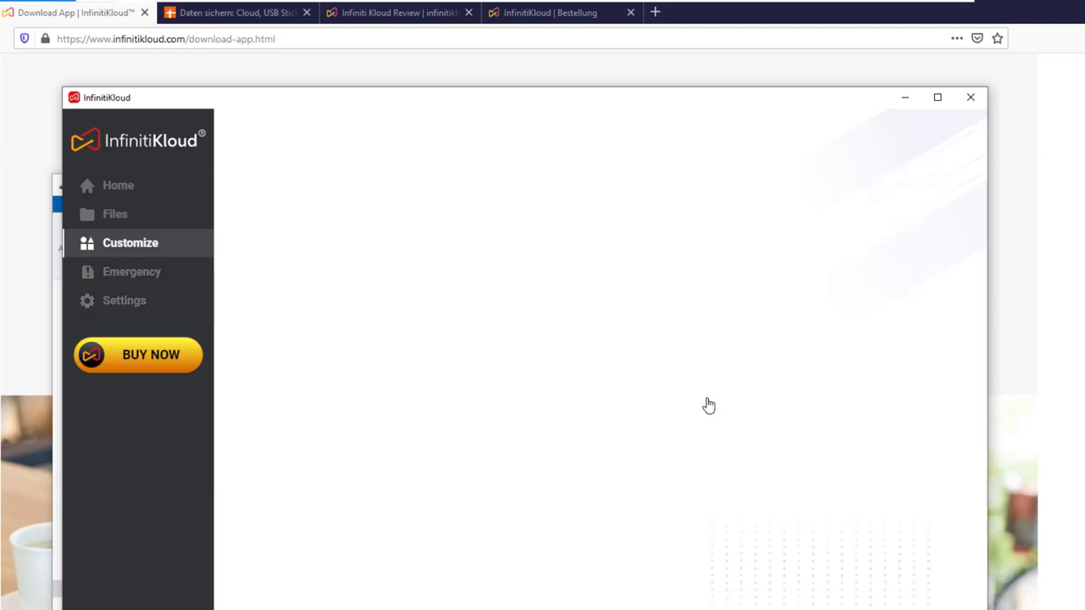
{"action": "left_click", "coordinate": [485, 269]}
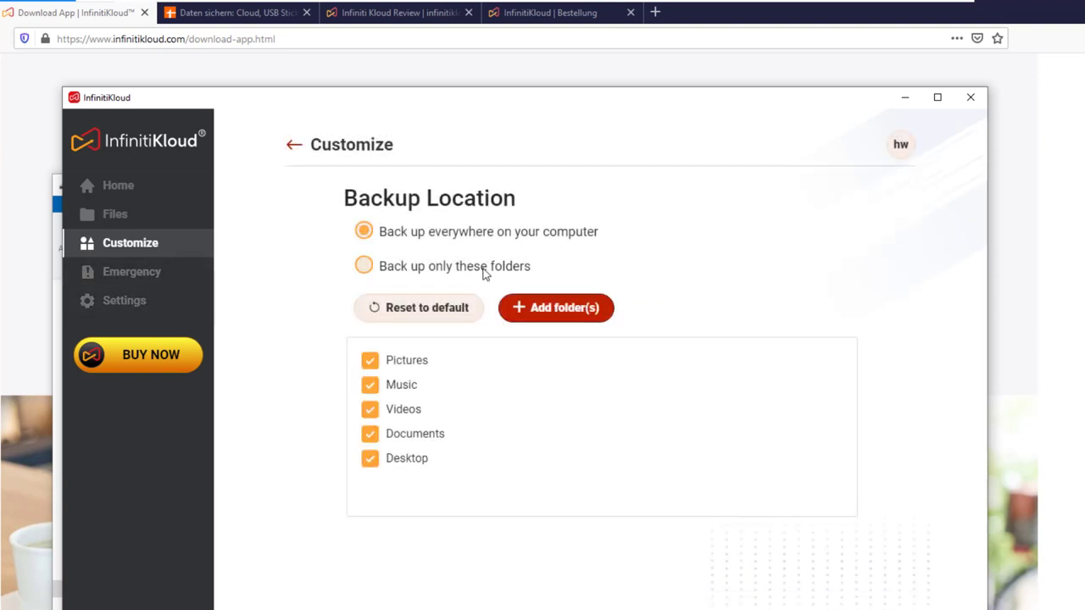
{"action": "left_click", "coordinate": [501, 241]}
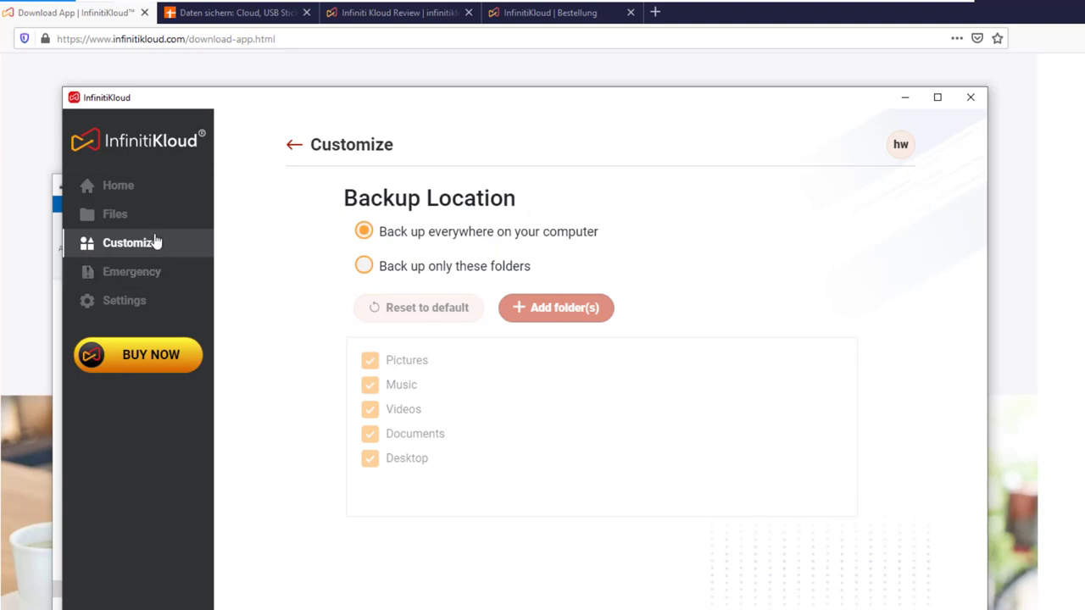
{"action": "left_click", "coordinate": [296, 148]}
{"action": "left_click", "coordinate": [664, 248]}
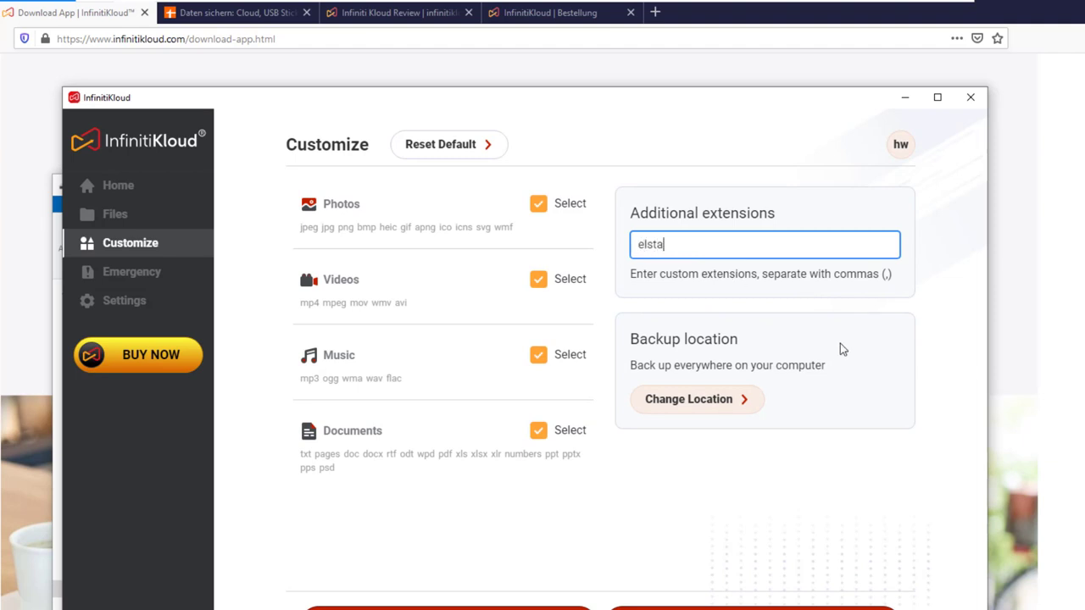
{"action": "type", "text": "elstam2019,"}
{"action": "key", "text": "BackSpace"}
Set the app language to Deutsch under Settings > Languages and return to Settings
{"action": "left_click", "coordinate": [112, 273]}
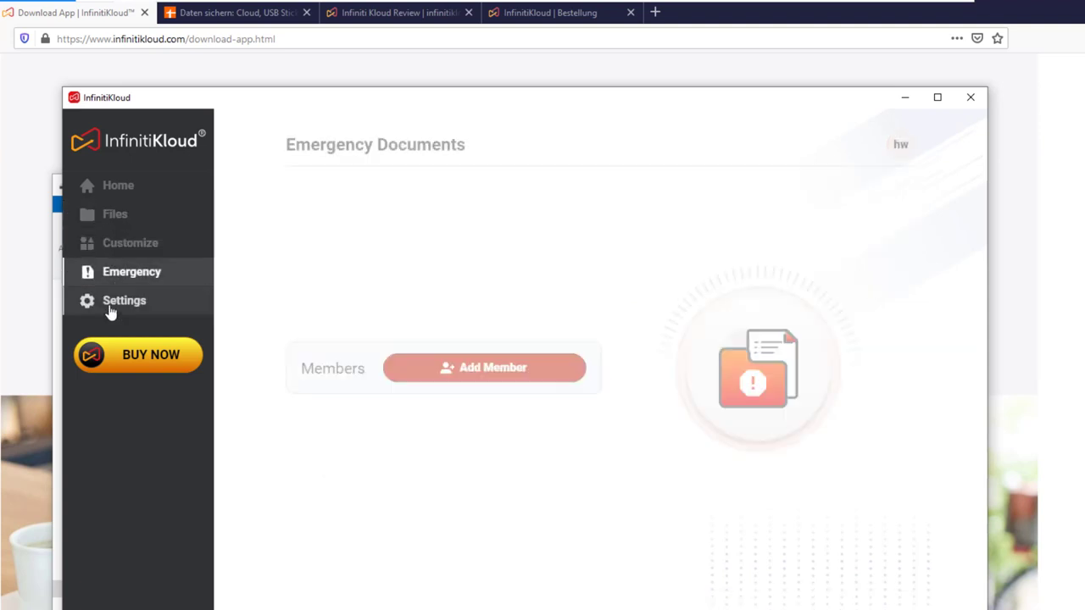
{"action": "left_click", "coordinate": [110, 311]}
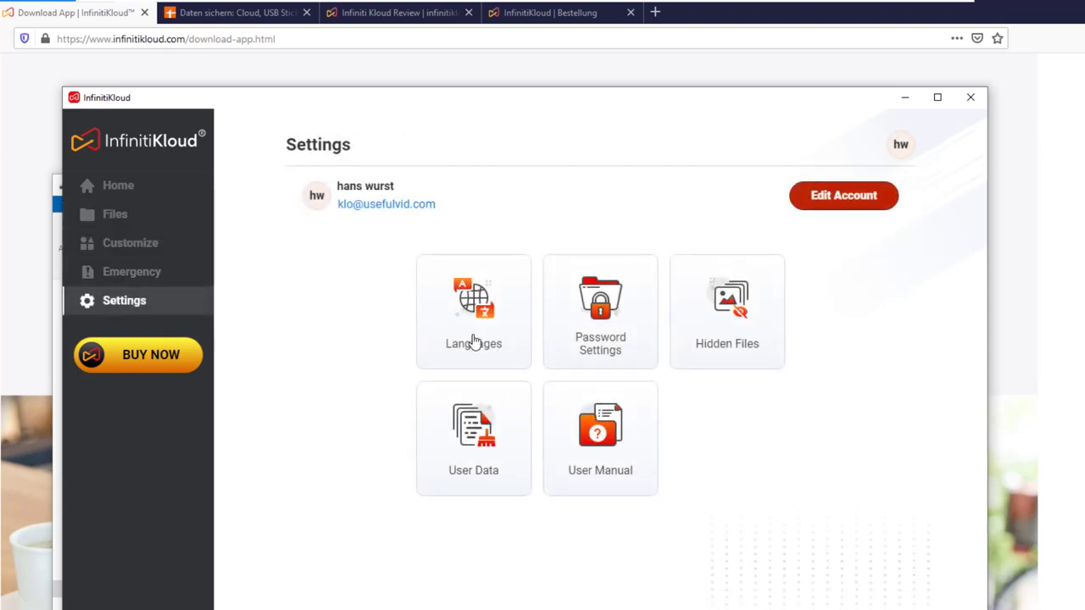
{"action": "left_click", "coordinate": [504, 331]}
{"action": "left_click", "coordinate": [475, 363]}
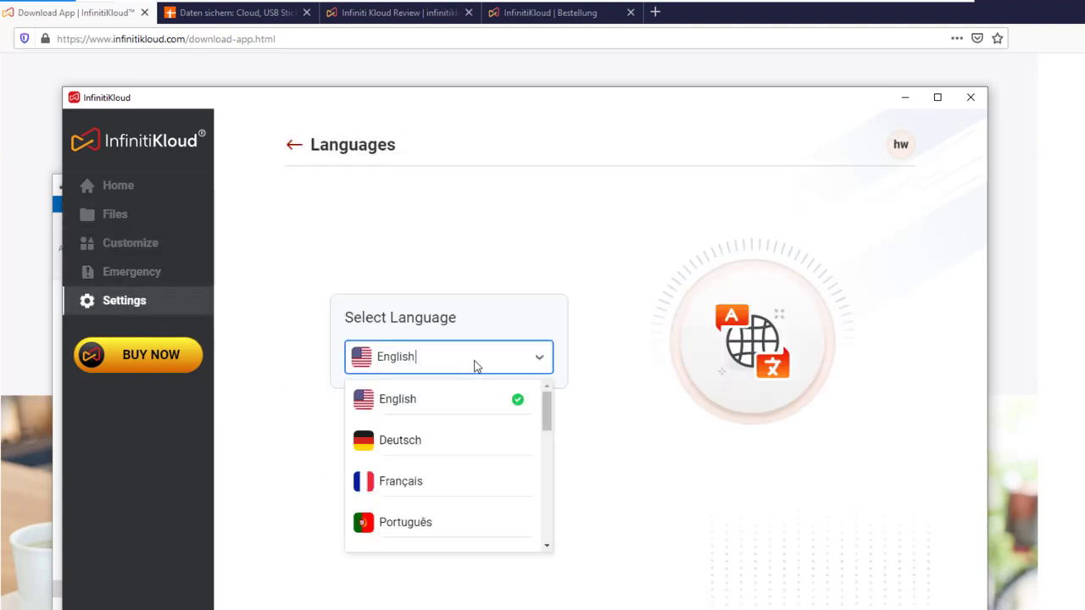
{"action": "left_click", "coordinate": [437, 445]}
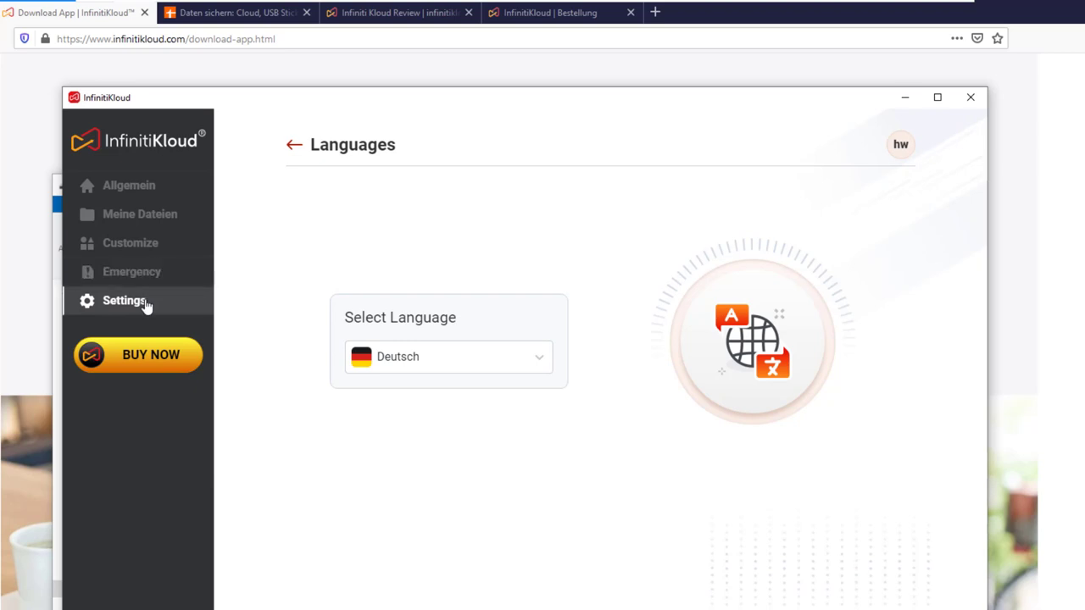
{"action": "left_click", "coordinate": [296, 144]}
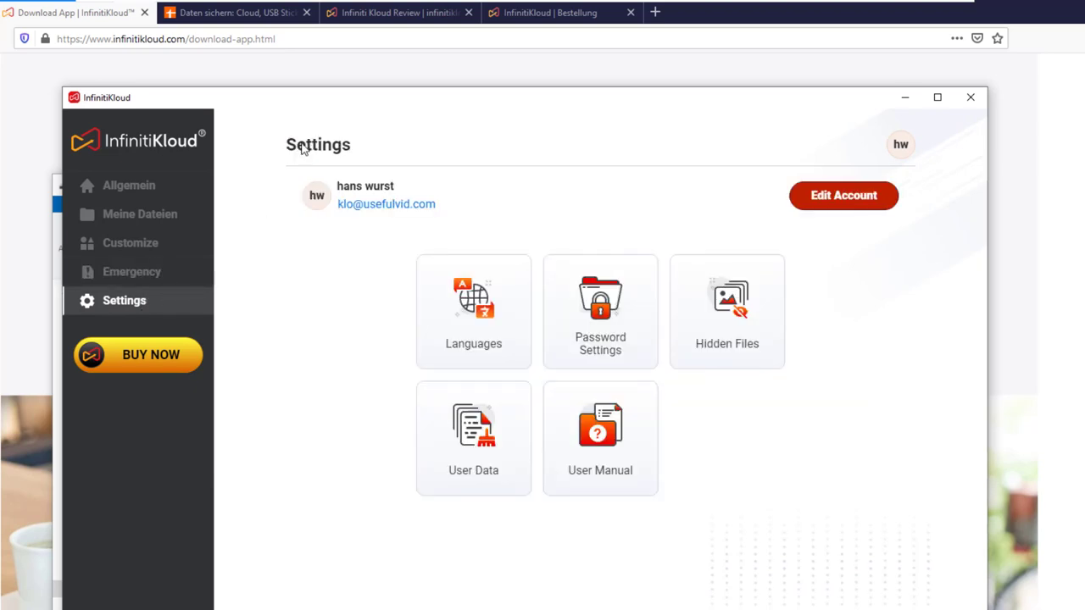
Turn on password protection, enter and repeat a new password, and create it
{"action": "left_click", "coordinate": [585, 337]}
{"action": "left_click", "coordinate": [484, 340]}
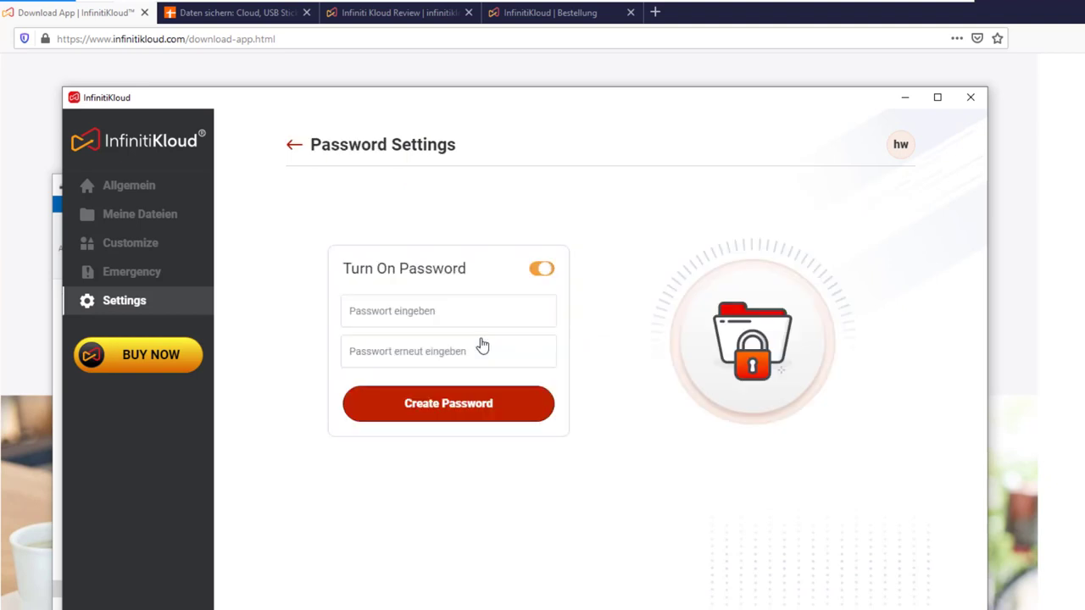
{"action": "left_click", "coordinate": [482, 312]}
{"action": "type", "text": "•••••••••"}
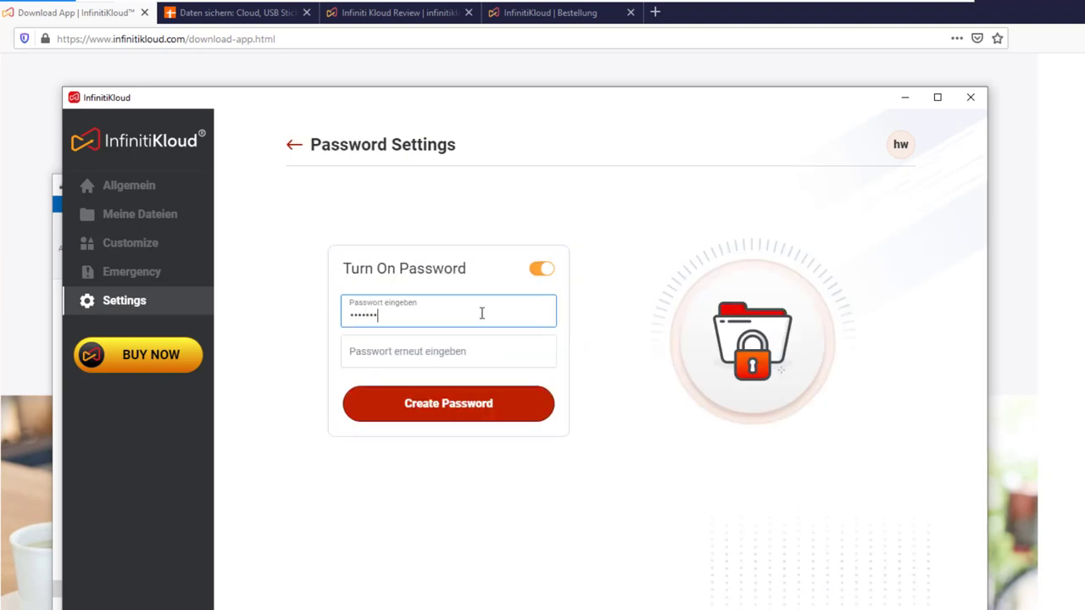
{"action": "key", "text": "Tab"}
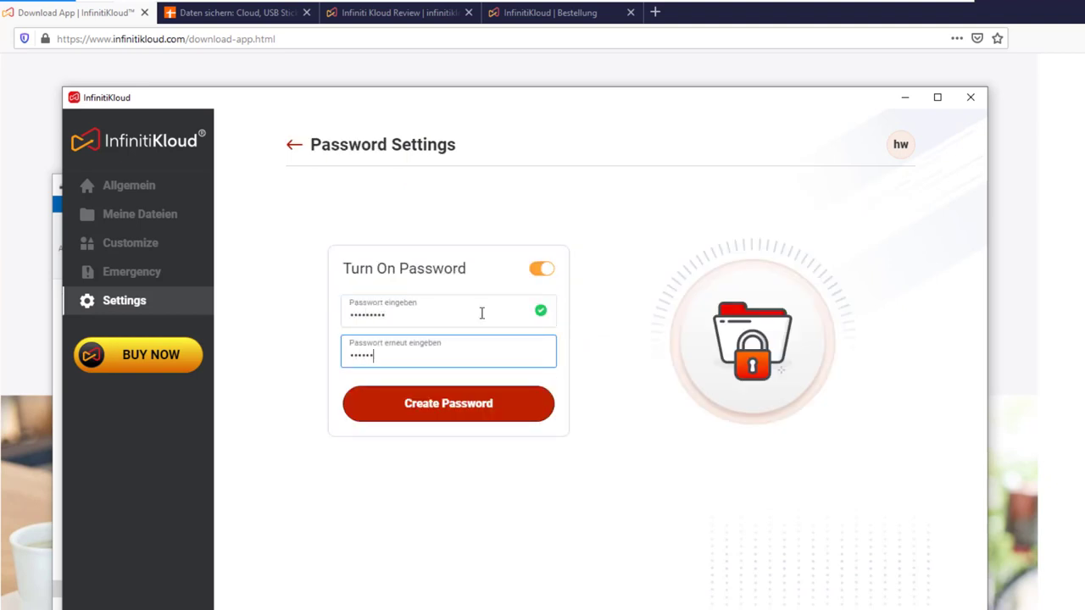
{"action": "left_click", "coordinate": [477, 415]}
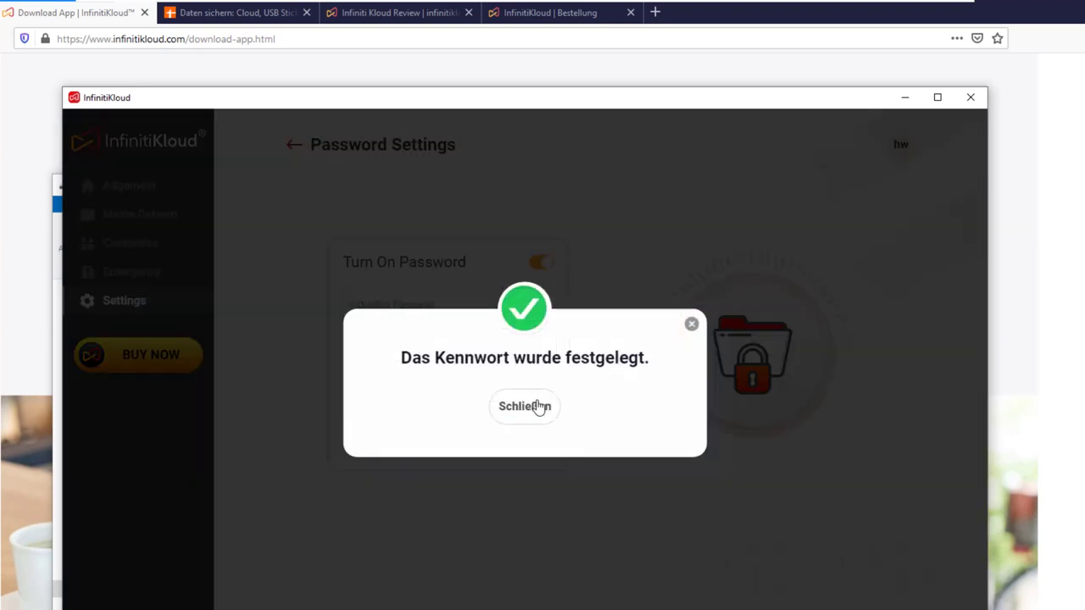
{"action": "left_click", "coordinate": [541, 407]}
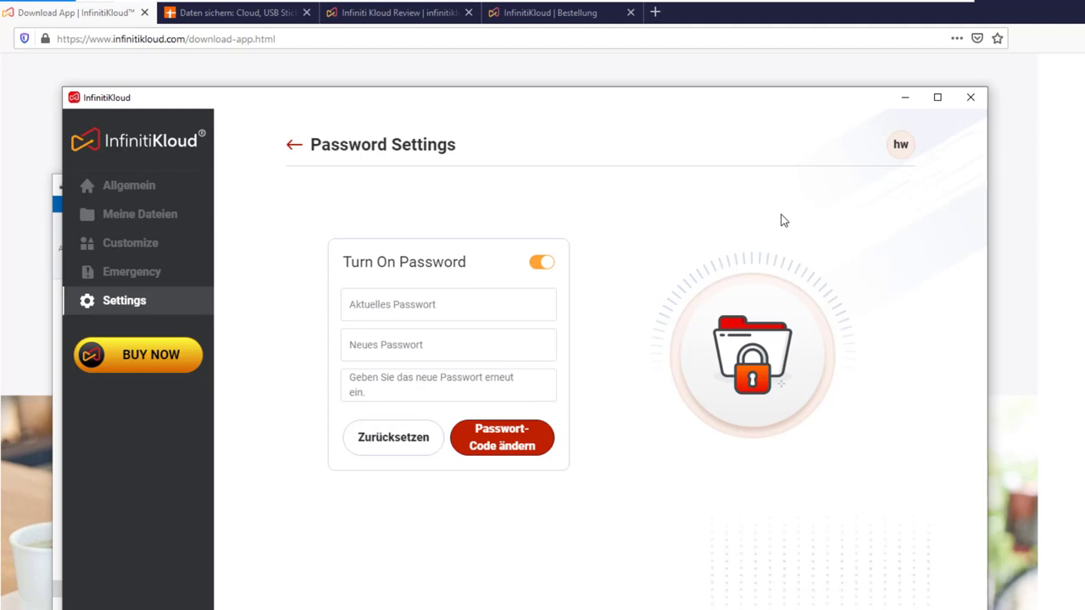
{"action": "left_click", "coordinate": [293, 152]}
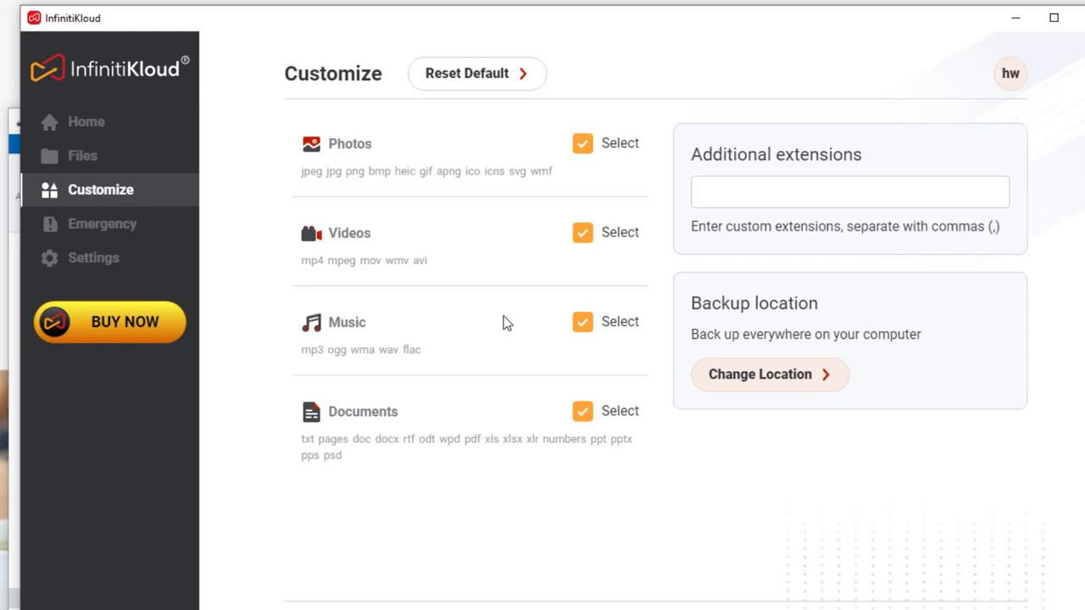
Keep the backup location on Back up everywhere and add elstam2019 as an additional extension
{"action": "left_click", "coordinate": [781, 381]}
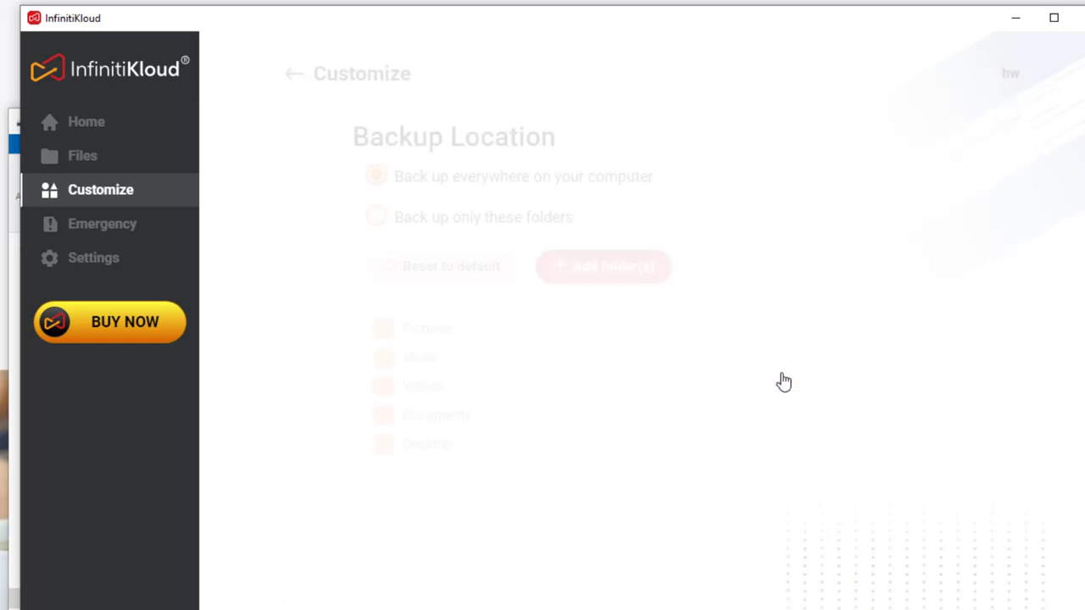
{"action": "left_click", "coordinate": [519, 224]}
{"action": "left_click", "coordinate": [535, 181]}
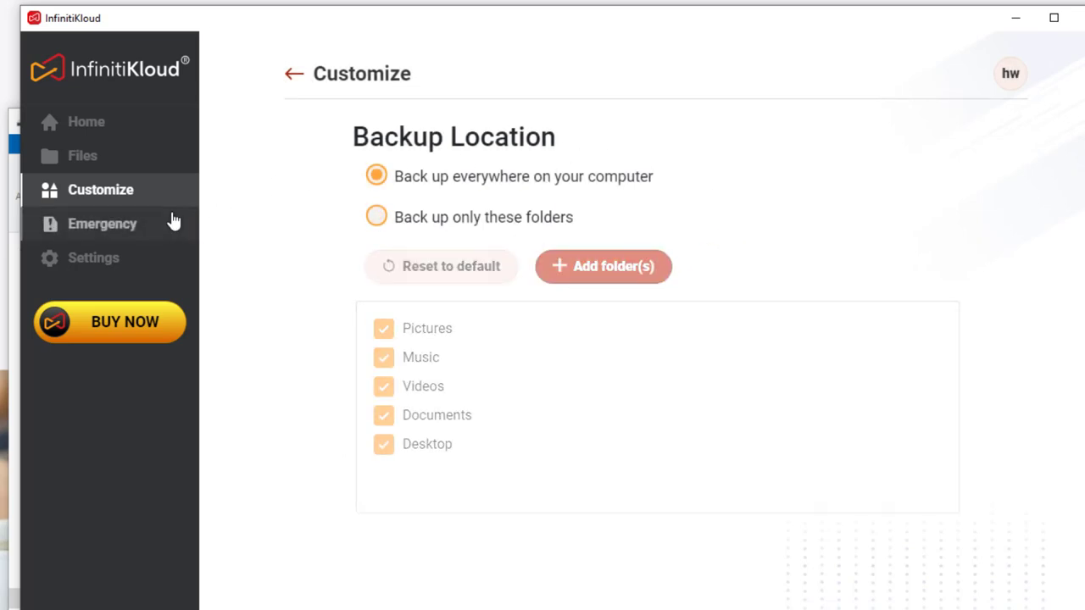
{"action": "left_click", "coordinate": [293, 76]}
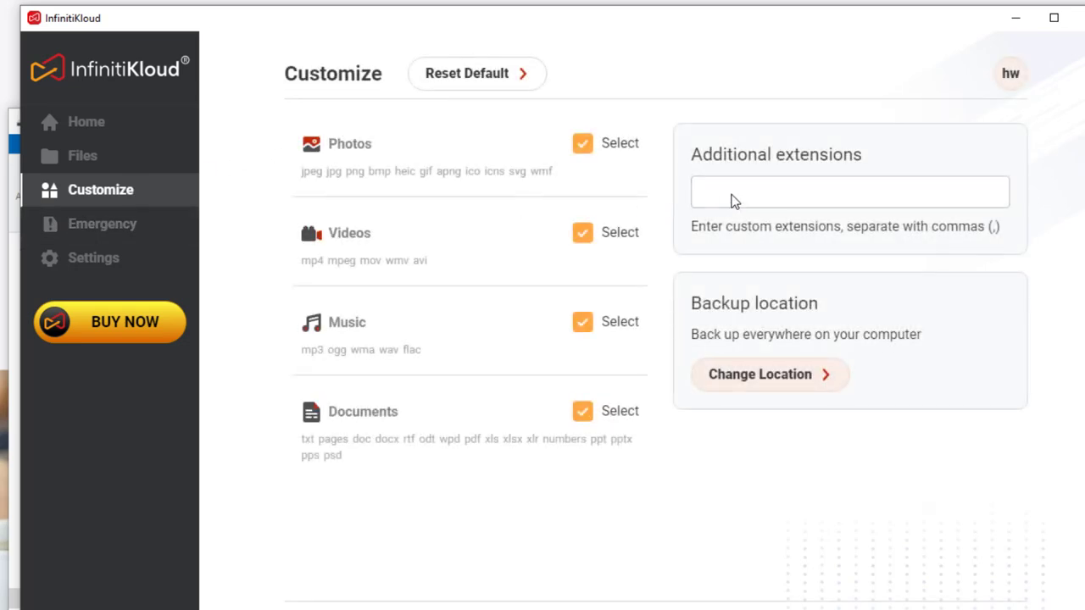
{"action": "left_click", "coordinate": [756, 204]}
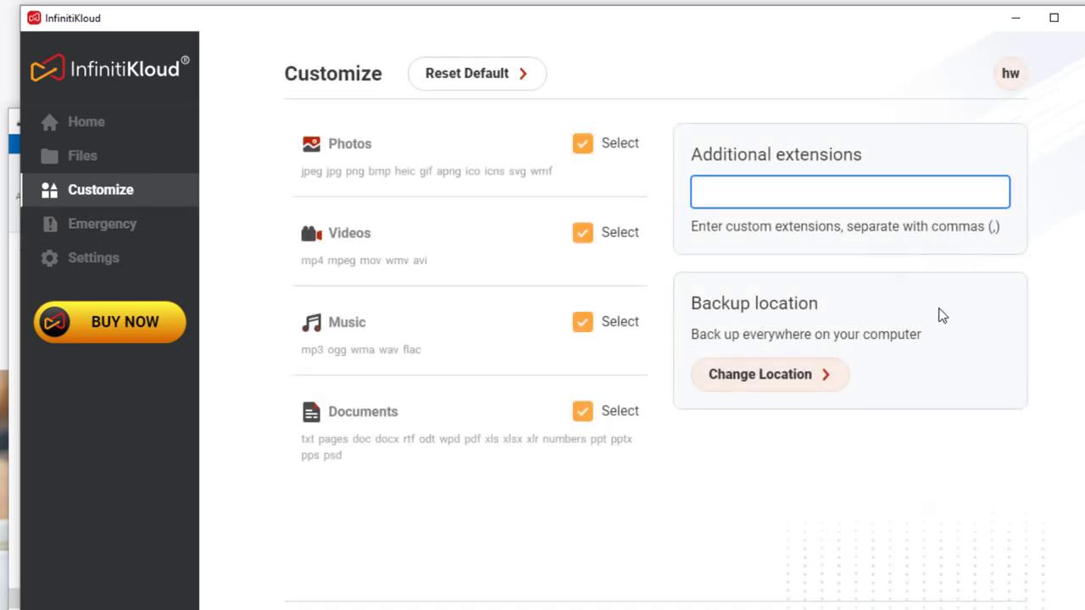
{"action": "type", "text": "elstam2019,"}
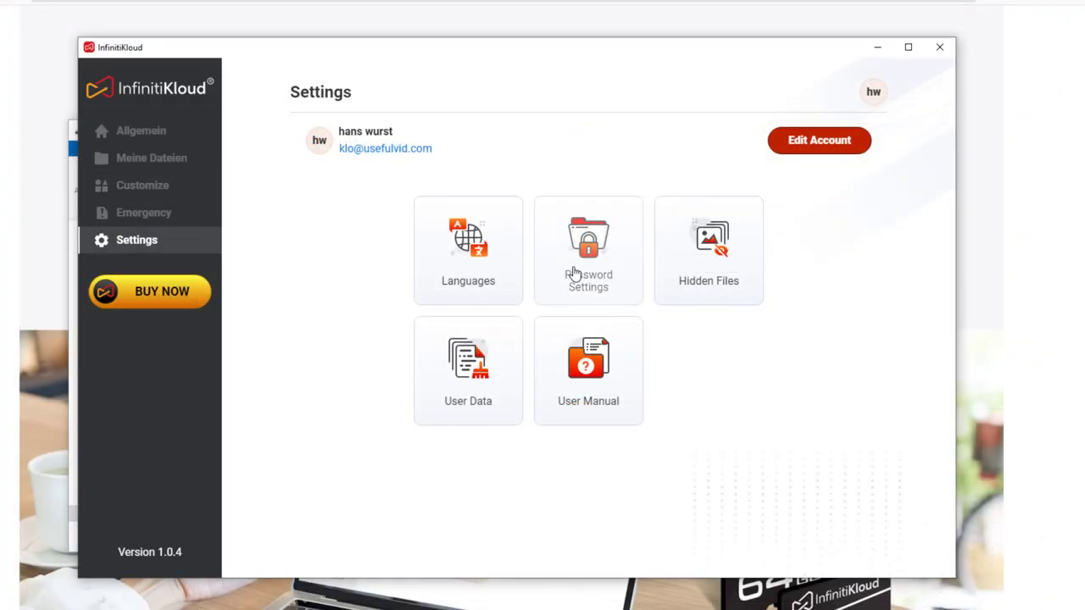
Switch on Turn On Password, enter the new password in both fields, and create it
{"action": "left_click", "coordinate": [574, 273]}
{"action": "left_click", "coordinate": [477, 279]}
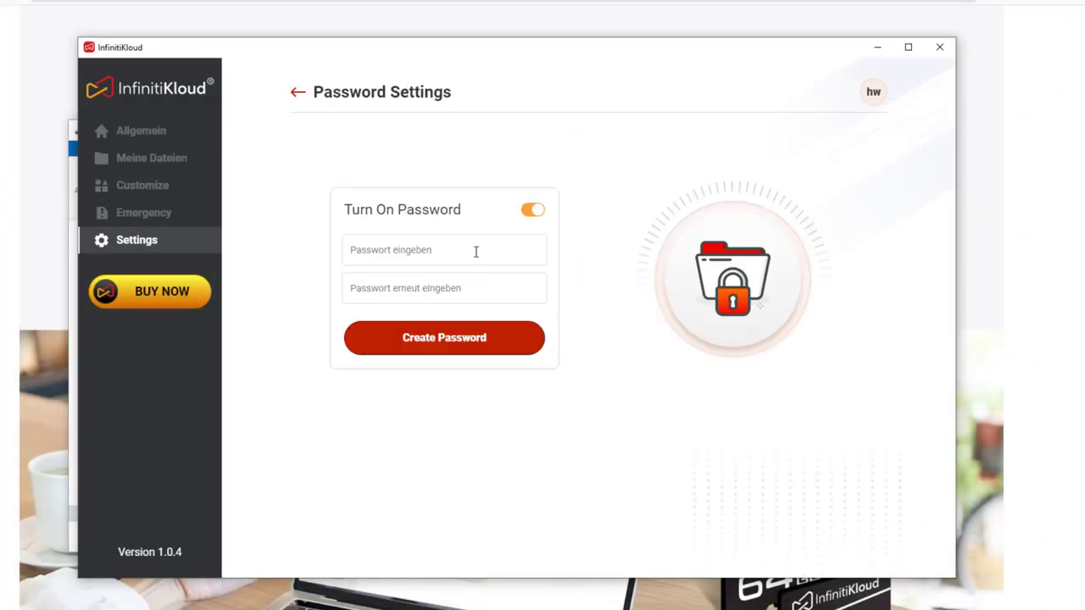
{"action": "left_click", "coordinate": [475, 251]}
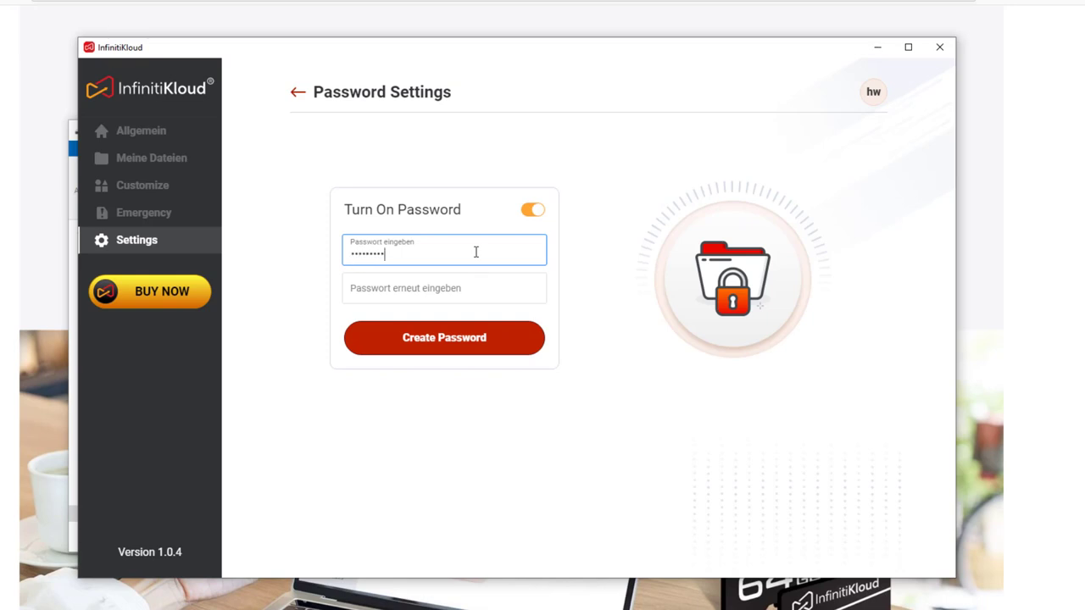
{"action": "key", "text": "Tab"}
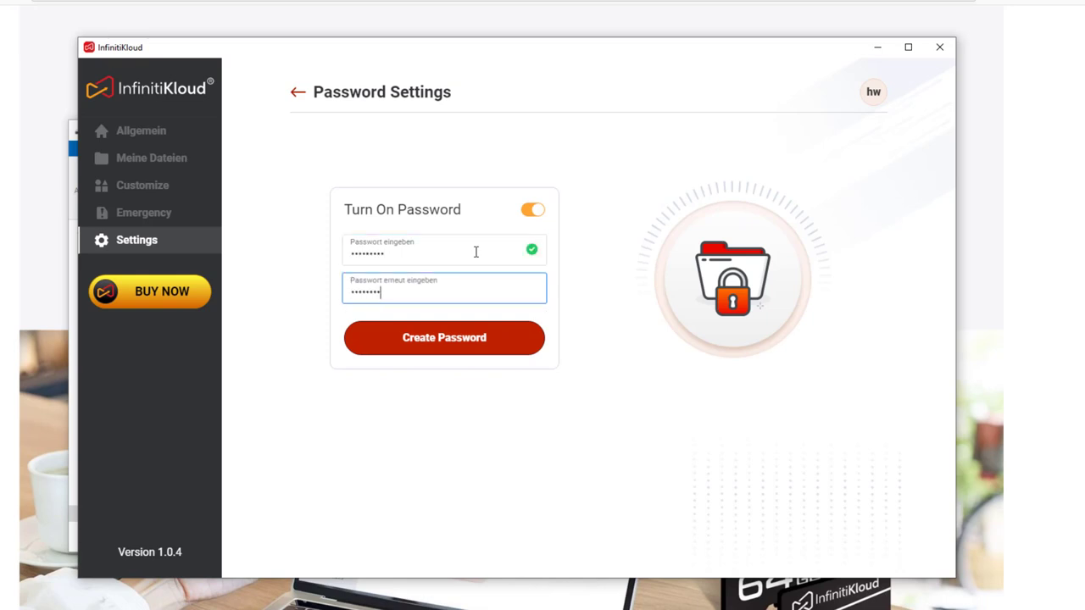
{"action": "left_click", "coordinate": [471, 349]}
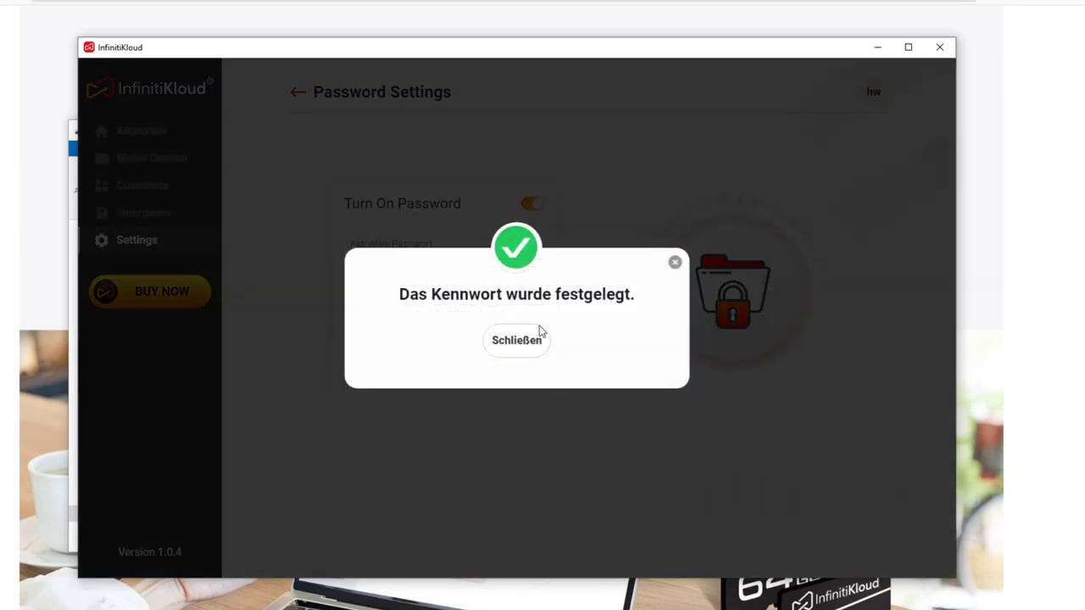
{"action": "left_click", "coordinate": [529, 340]}
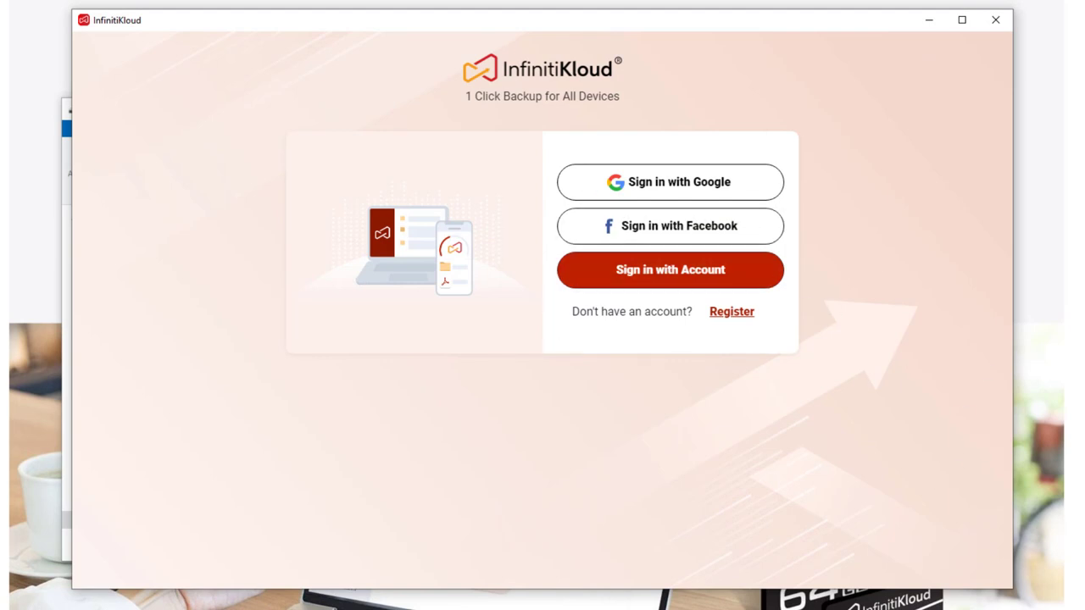
Choose e-mail sign-in, enter the account e-mail and password, and submit the login
{"action": "left_click", "coordinate": [745, 289]}
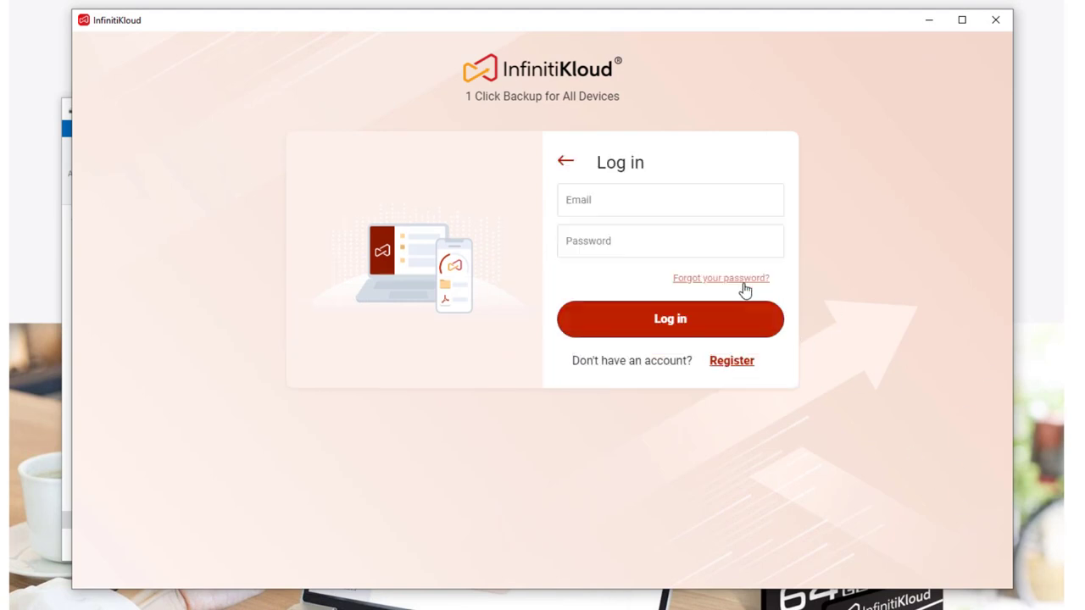
{"action": "left_click", "coordinate": [738, 210]}
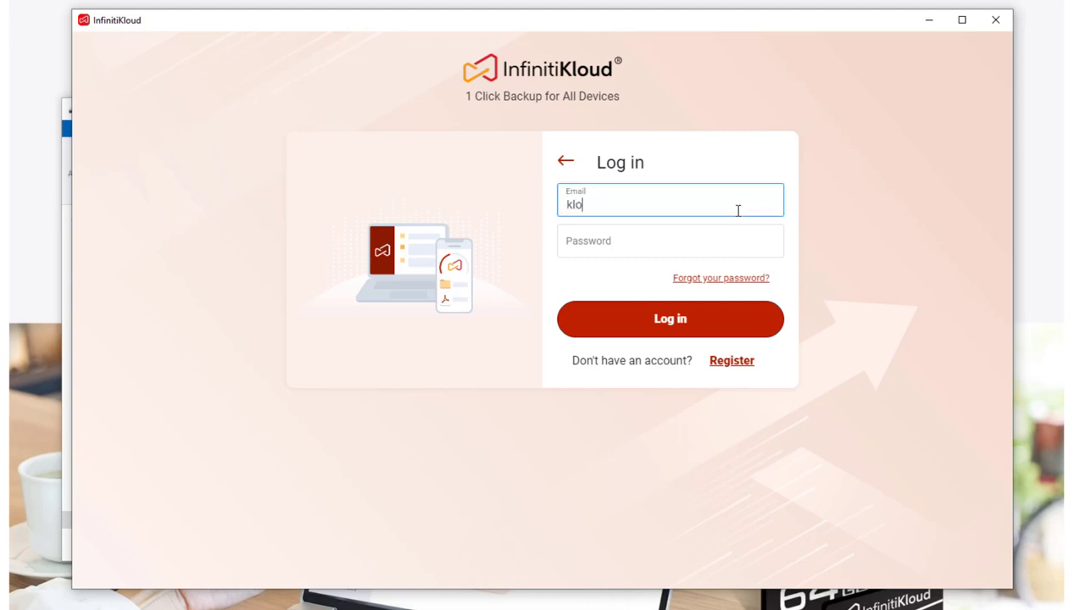
{"action": "key", "text": "Tab"}
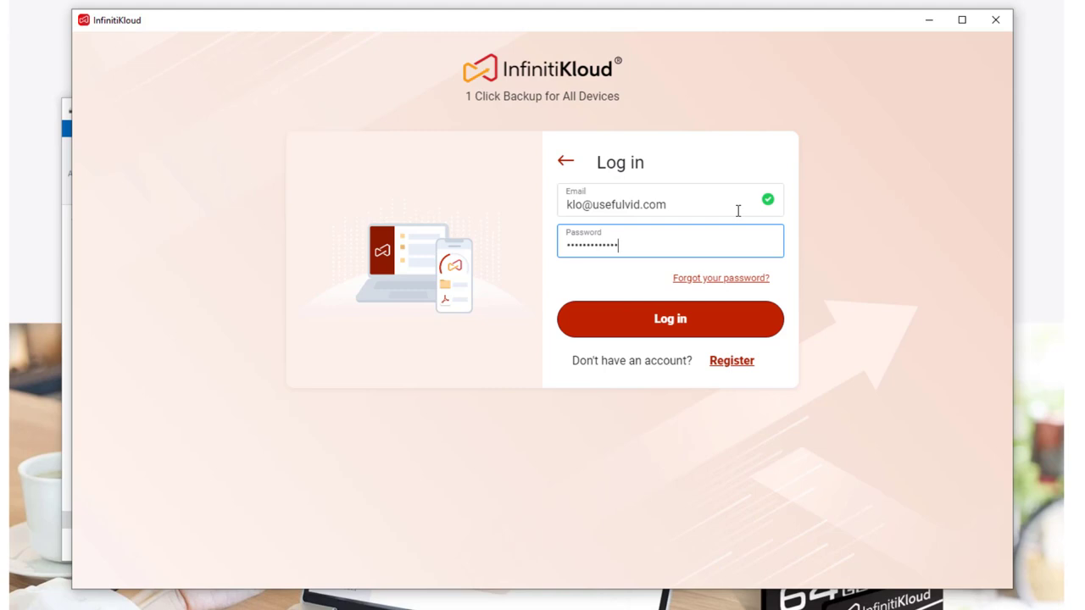
{"action": "key", "text": "Return"}
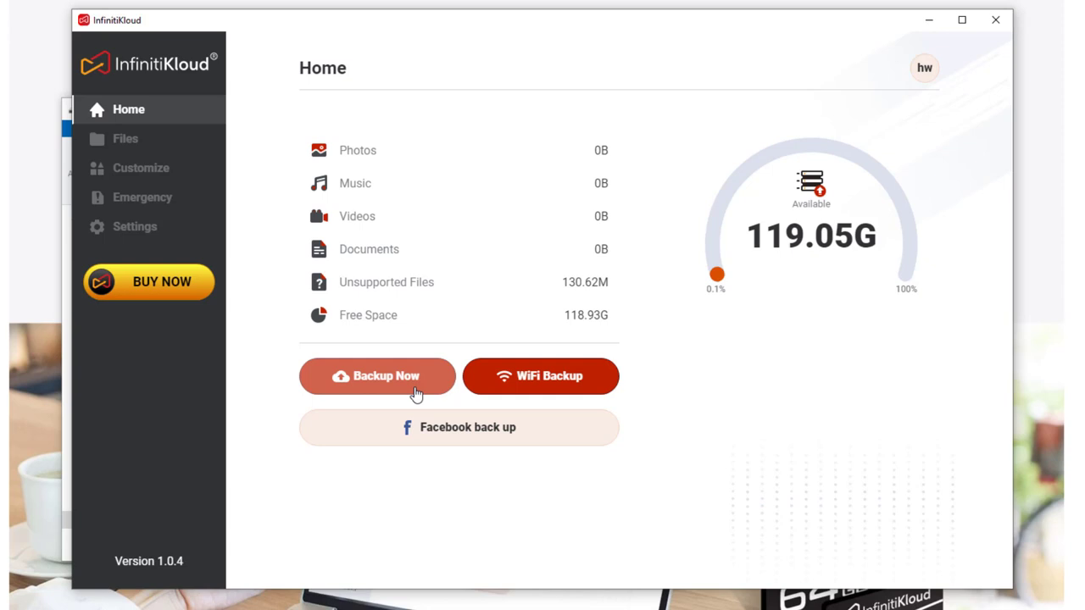
Run Backup Now, then browse the backed-up files through the computer folder, C:\ and Users to the user folder
{"action": "left_click", "coordinate": [416, 394]}
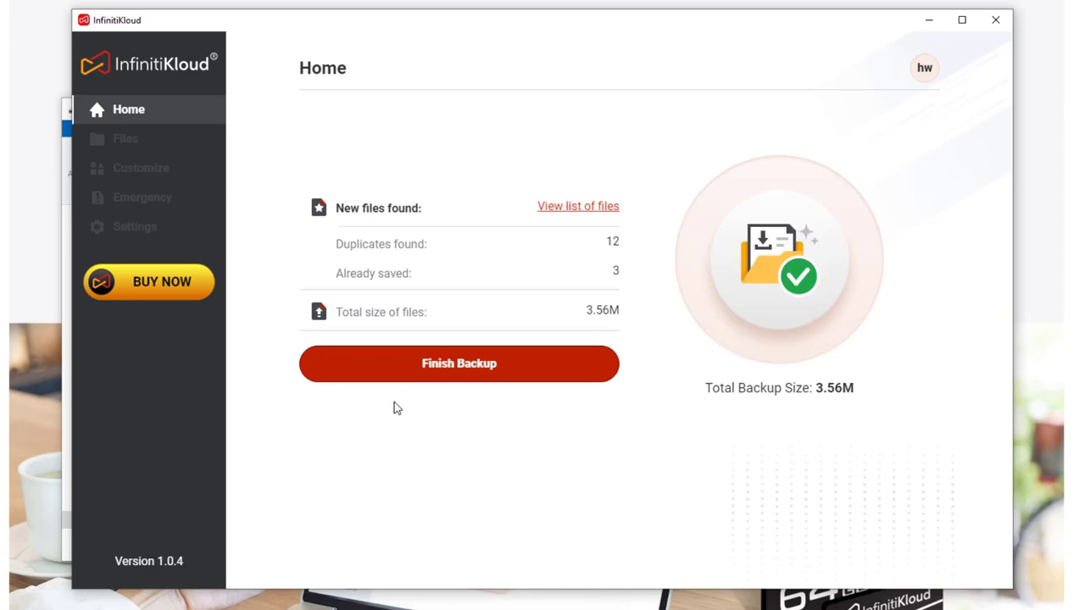
{"action": "left_click", "coordinate": [574, 210]}
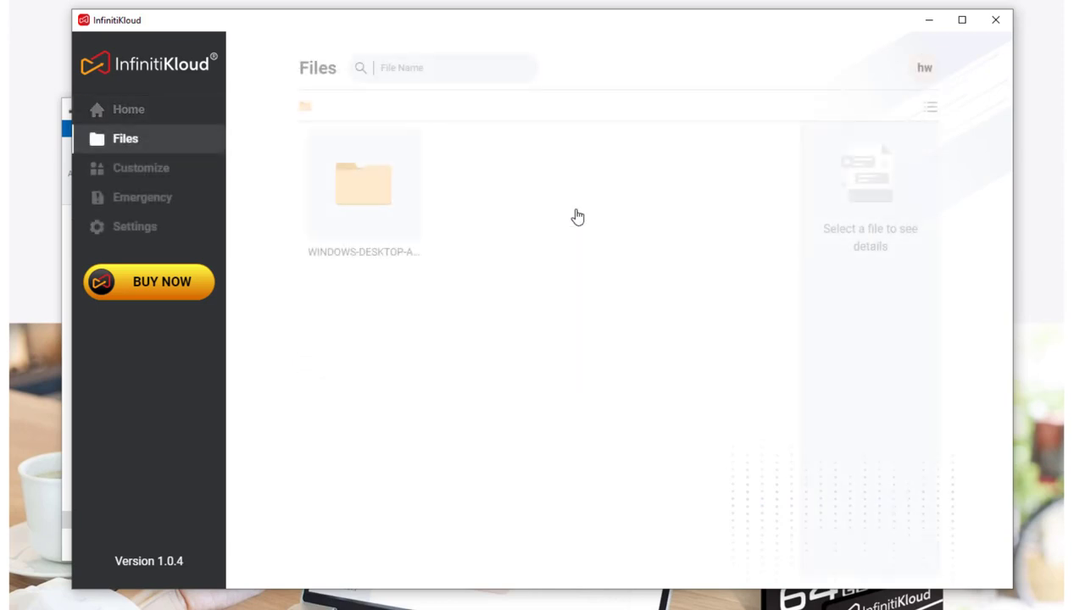
{"action": "double_click", "coordinate": [418, 206]}
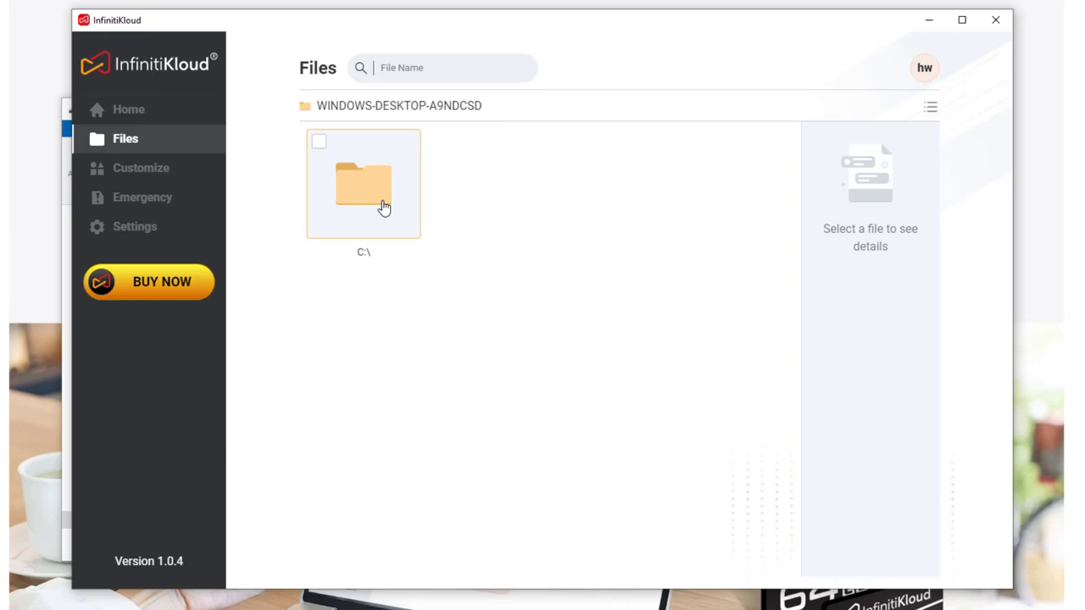
{"action": "double_click", "coordinate": [383, 208]}
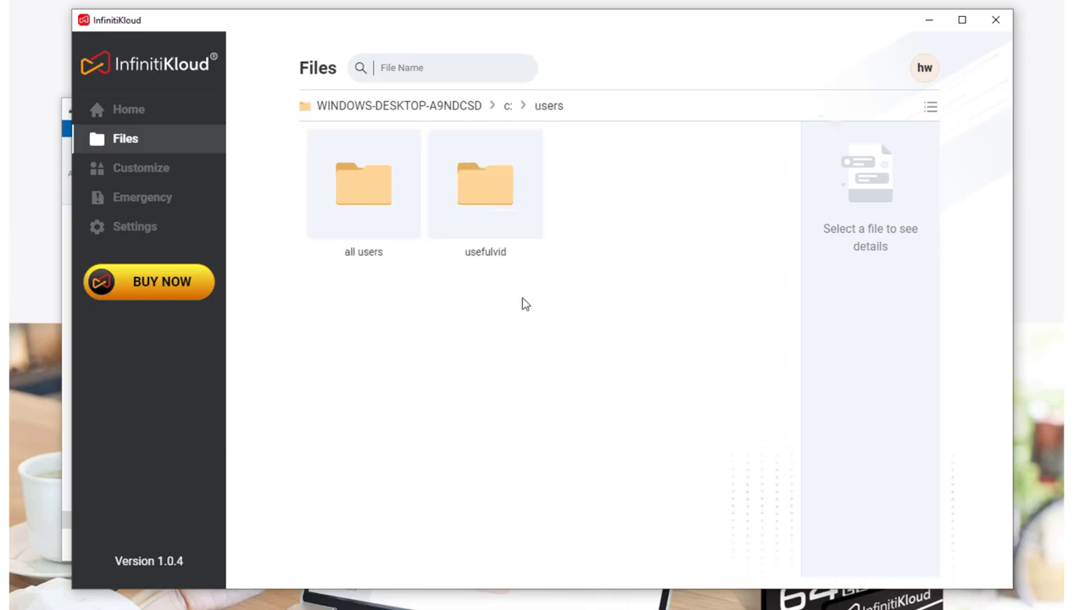
{"action": "double_click", "coordinate": [523, 218]}
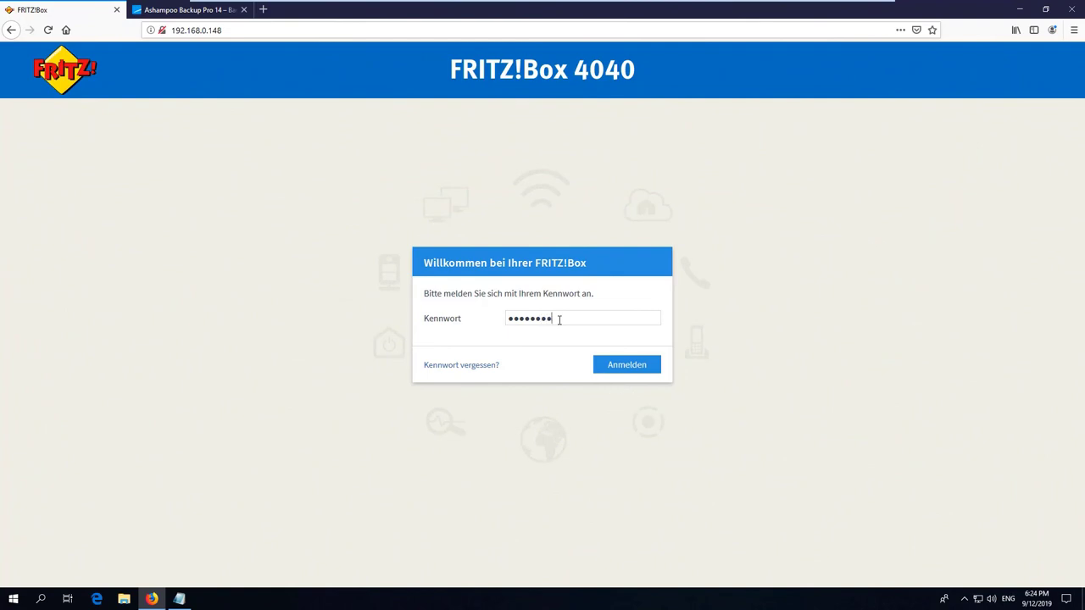
Log in to the FRITZ!Box and open Heimnetz > Speicher (NAS), noting the USB storage's free space
{"action": "key", "text": "Return"}
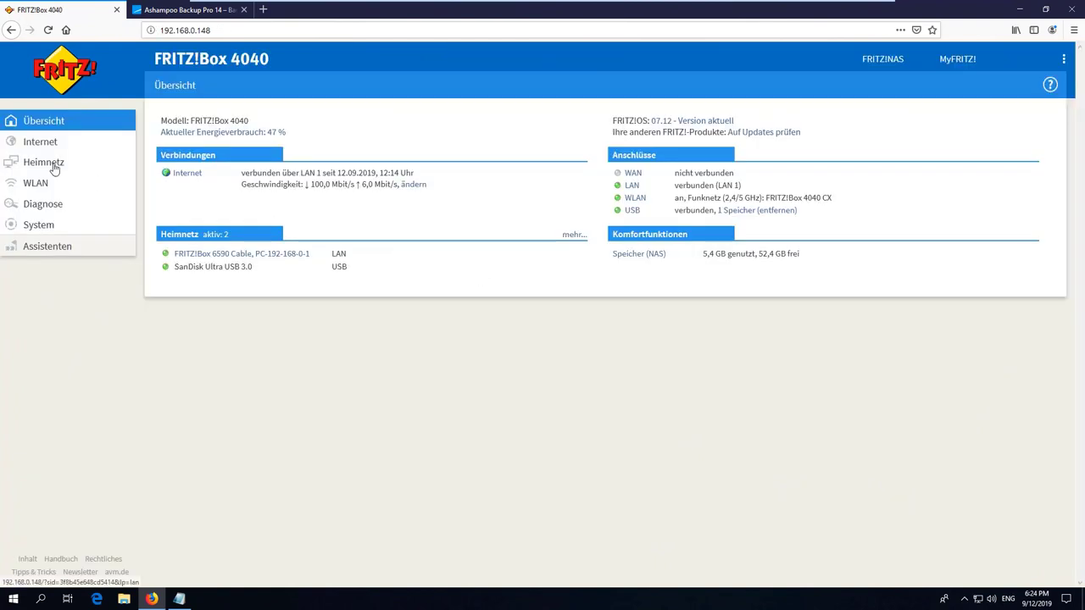
{"action": "left_click", "coordinate": [51, 162]}
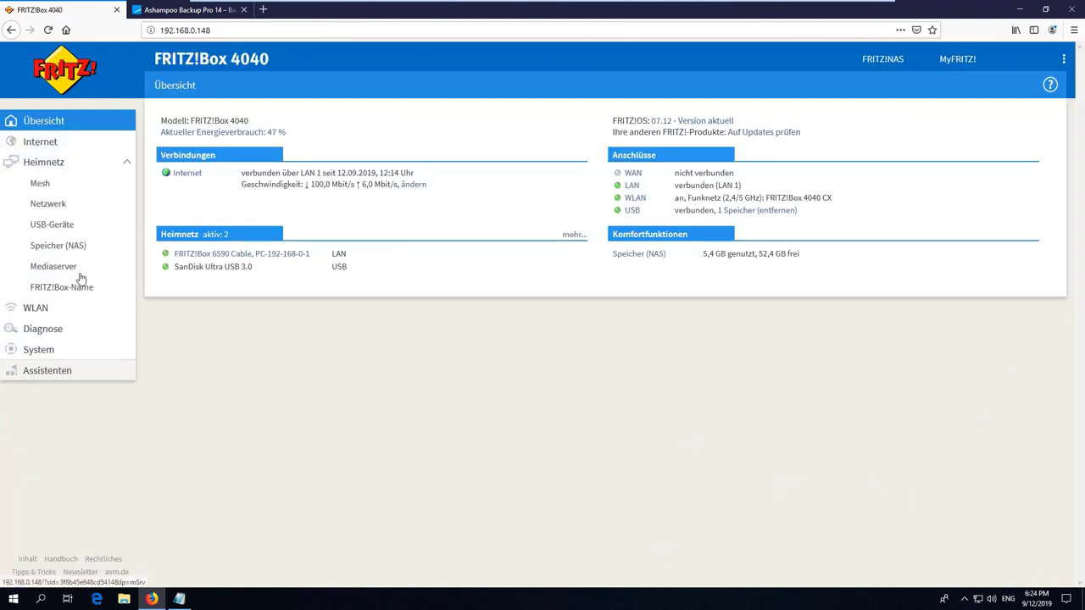
{"action": "left_click", "coordinate": [87, 249]}
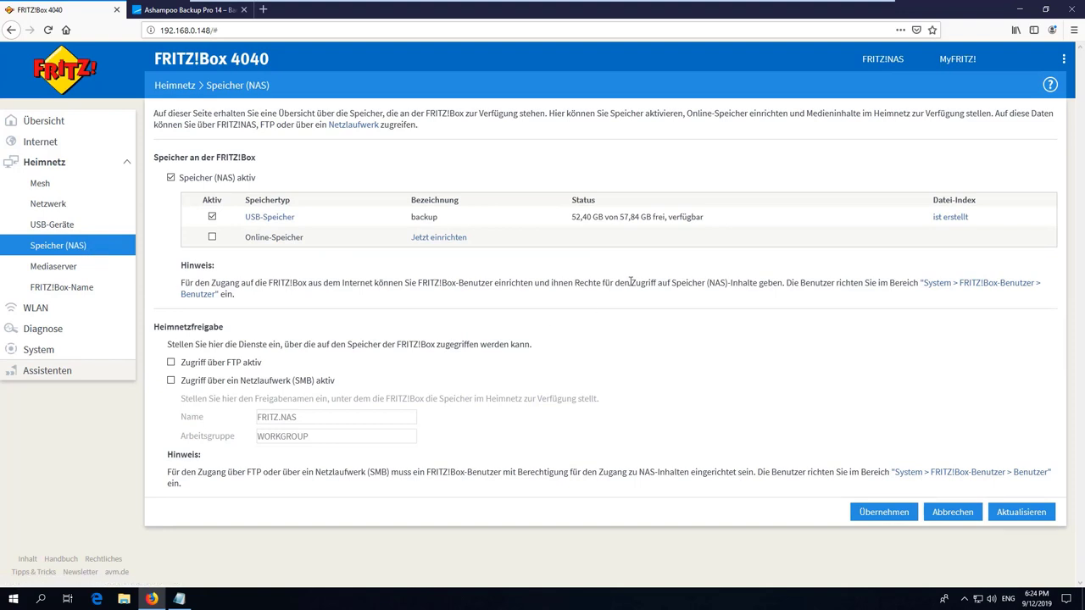
{"action": "left_click_drag", "start_coordinate": [573, 216], "coordinate": [736, 217]}
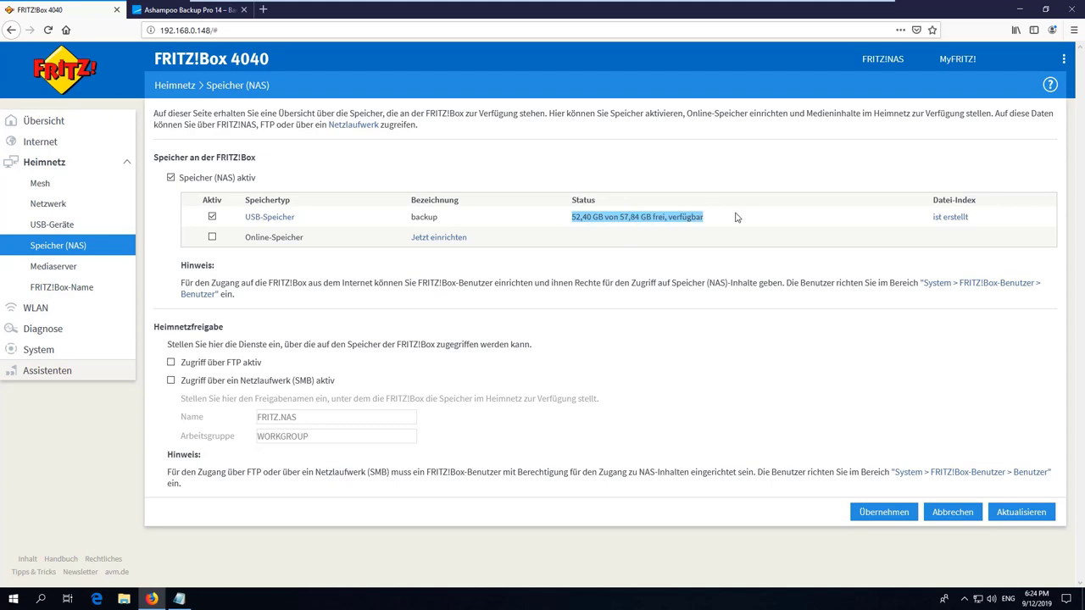
{"action": "left_click", "coordinate": [610, 227]}
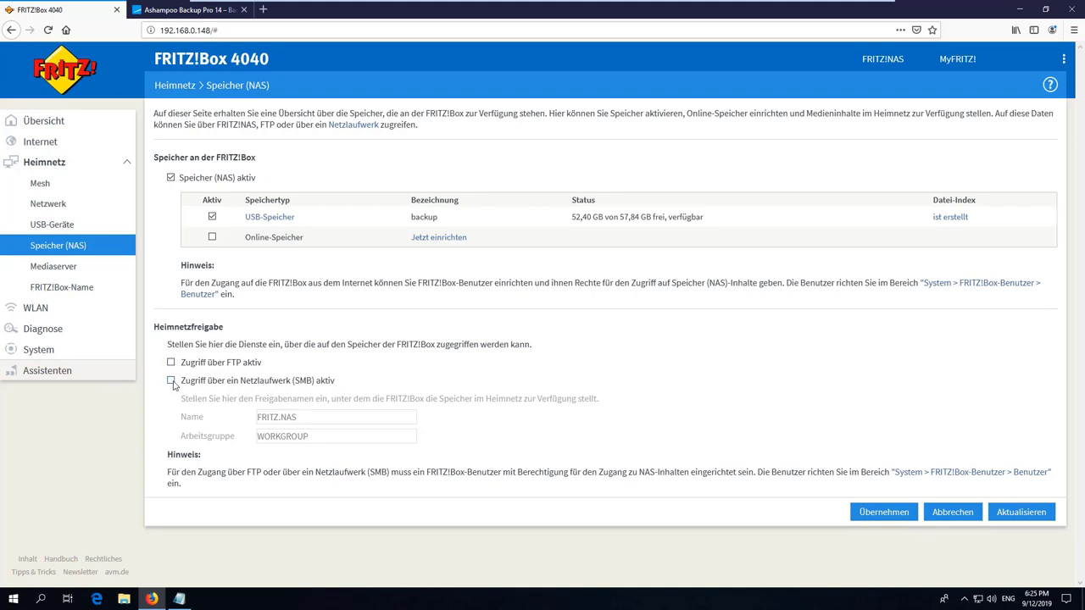
Enable SMB network-drive access, keeping share name FRITZ.NAS and workgroup WORKGROUP
{"action": "left_click", "coordinate": [171, 381]}
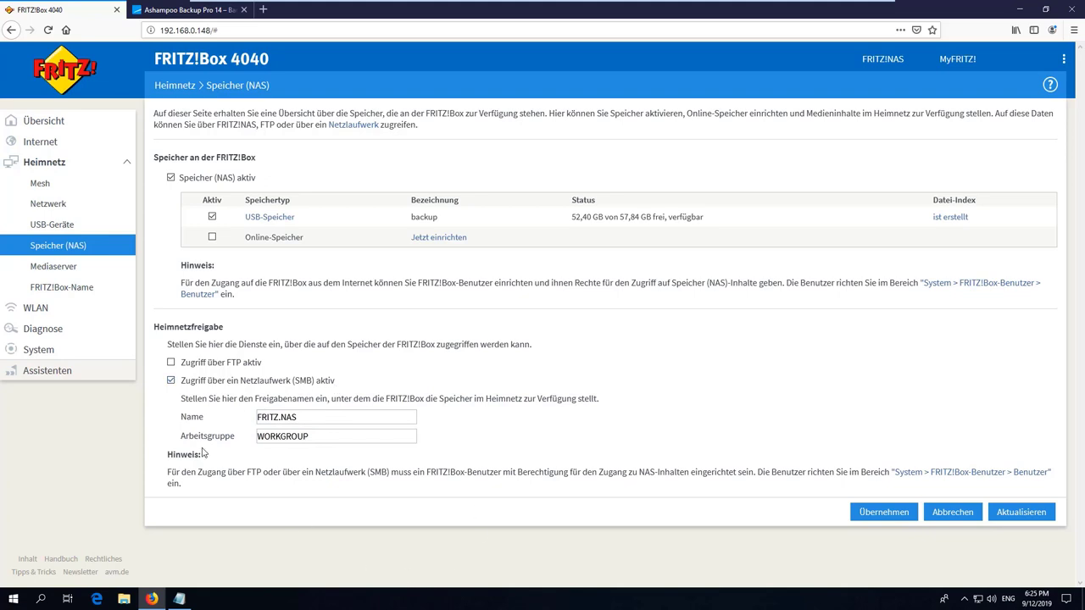
{"action": "left_click_drag", "start_coordinate": [360, 441], "coordinate": [261, 435]}
{"action": "left_click", "coordinate": [488, 430]}
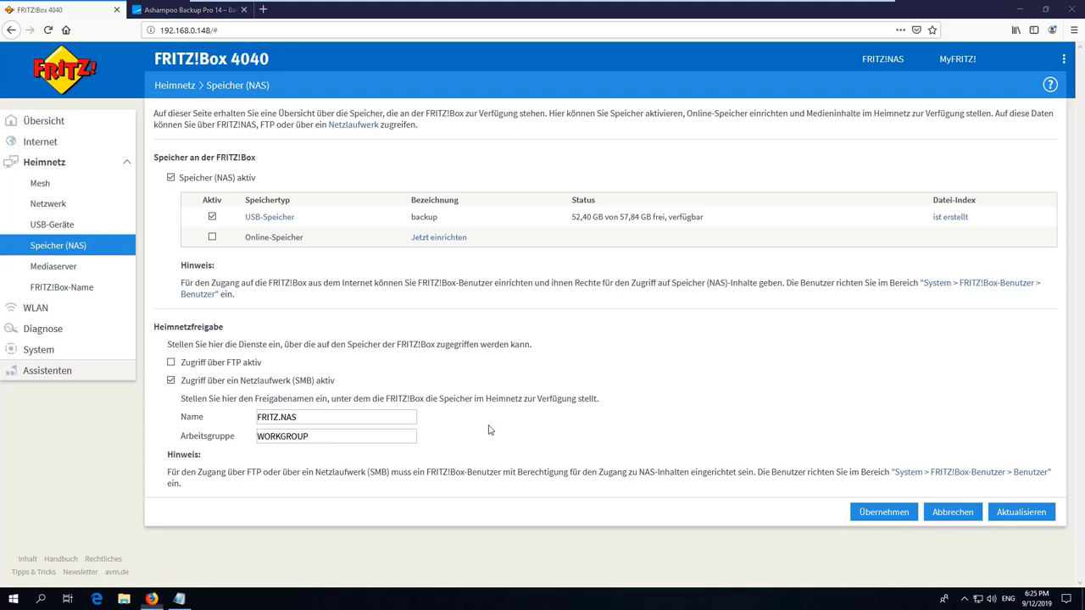
{"action": "key", "text": "super"}
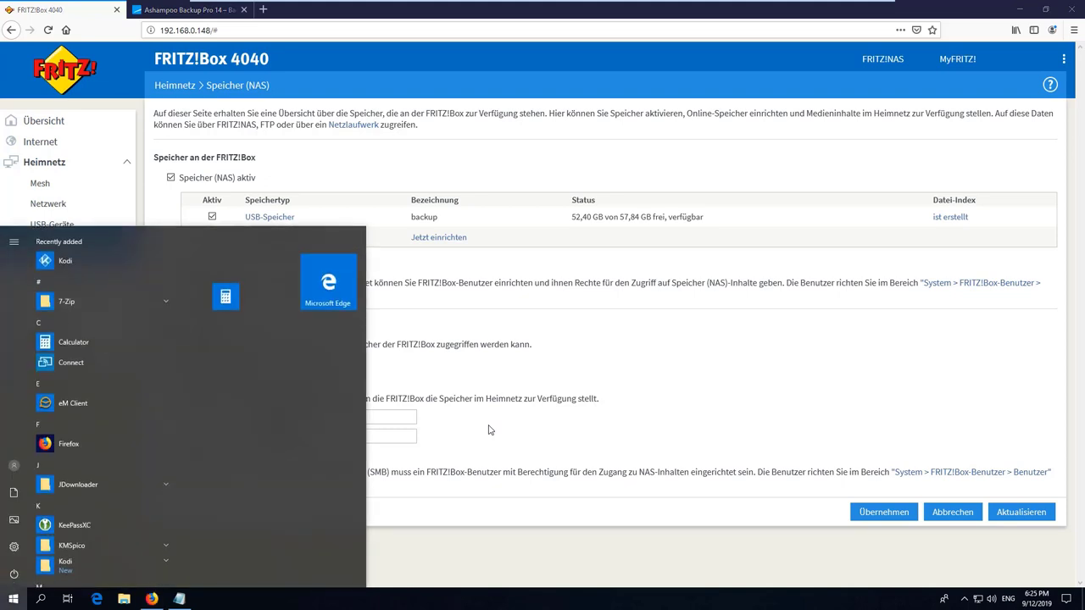
Search the Start menu for 'pc' and bring up This PC's options to reach its system information
{"action": "type", "text": "pc"}
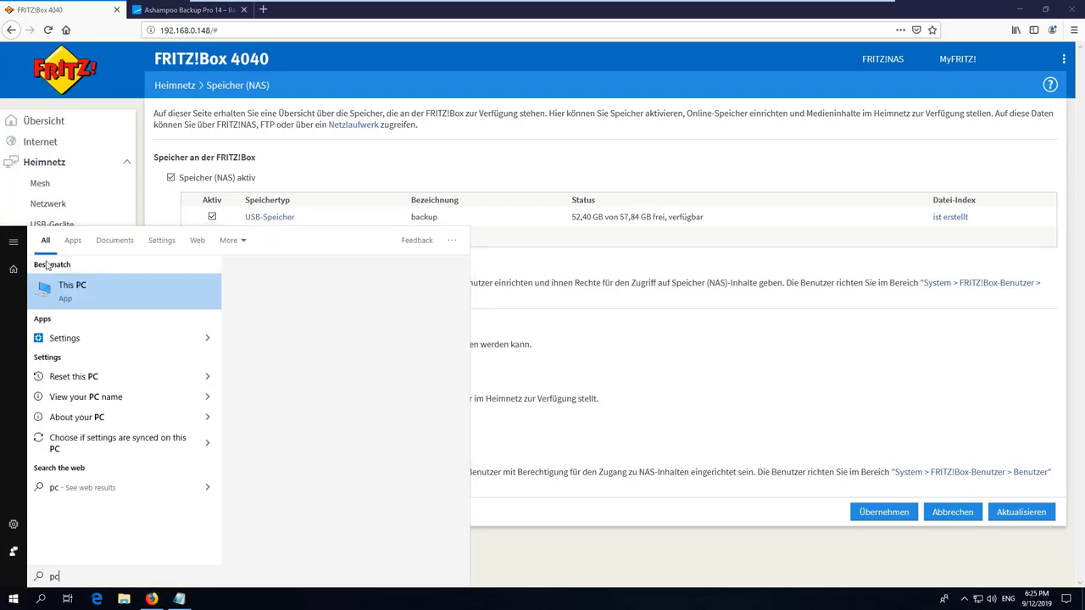
{"action": "right_click", "coordinate": [71, 291]}
{"action": "key", "text": "Escape"}
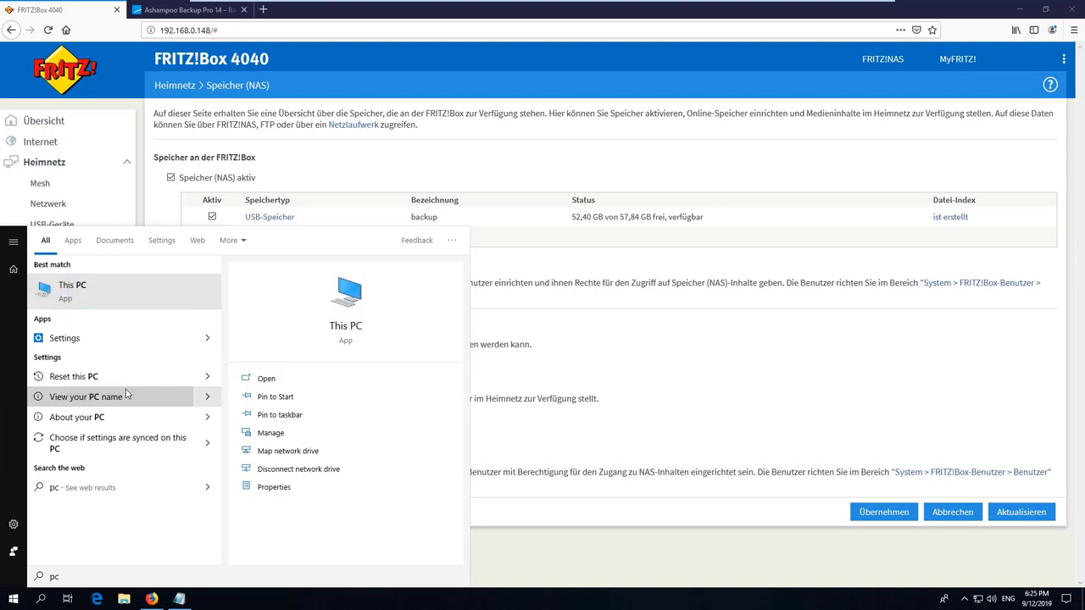
{"action": "key", "text": "Escape"}
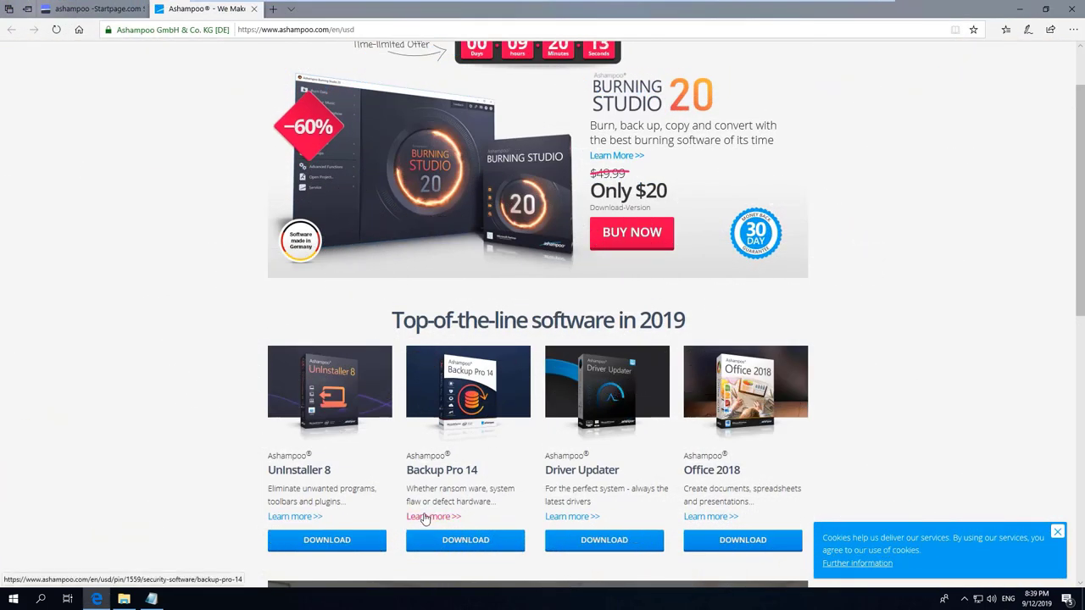
Download and save the free Ashampoo Backup Pro 14 installer from its product page
{"action": "left_click", "coordinate": [427, 515]}
{"action": "left_click", "coordinate": [760, 264]}
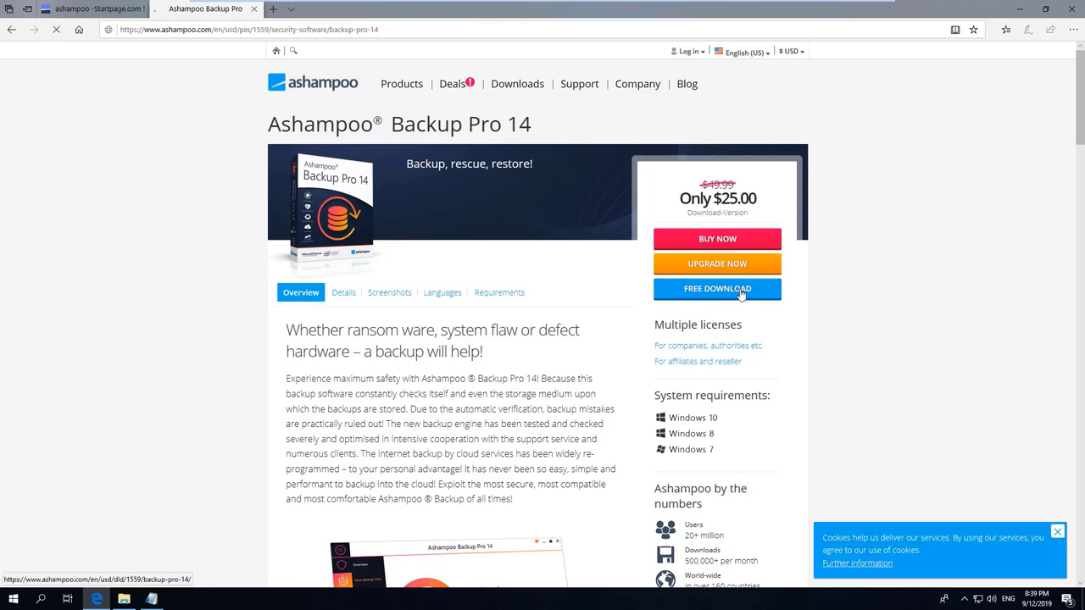
{"action": "scroll", "coordinate": [845, 310], "scroll_direction": "down", "scroll_amount": 1}
{"action": "key", "text": "alt+s"}
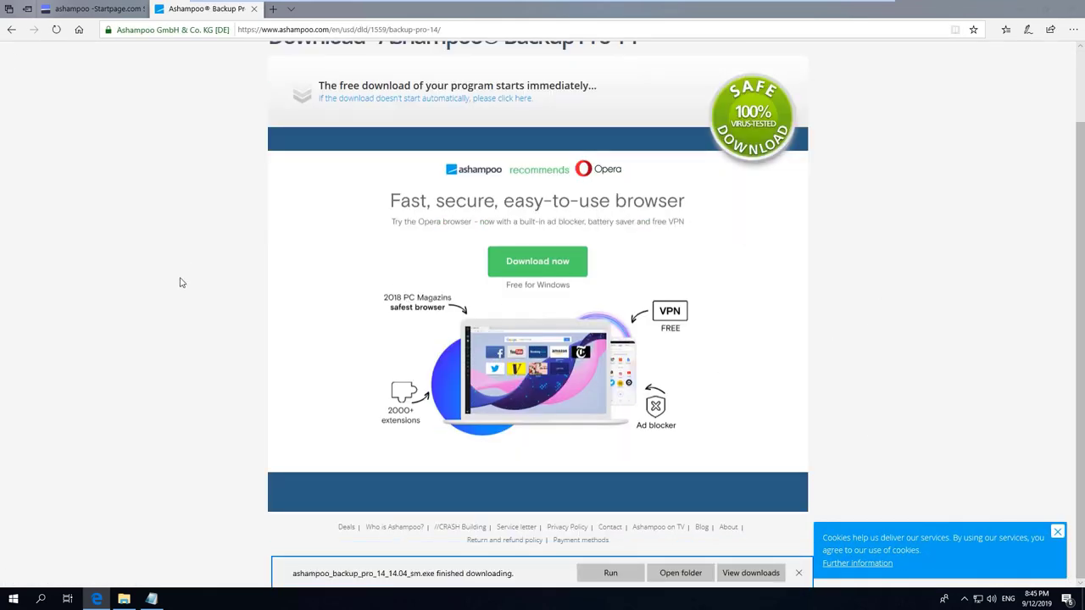
Run the installer with administrator permission, accept the licence, and install to the default folder
{"action": "left_click", "coordinate": [611, 573]}
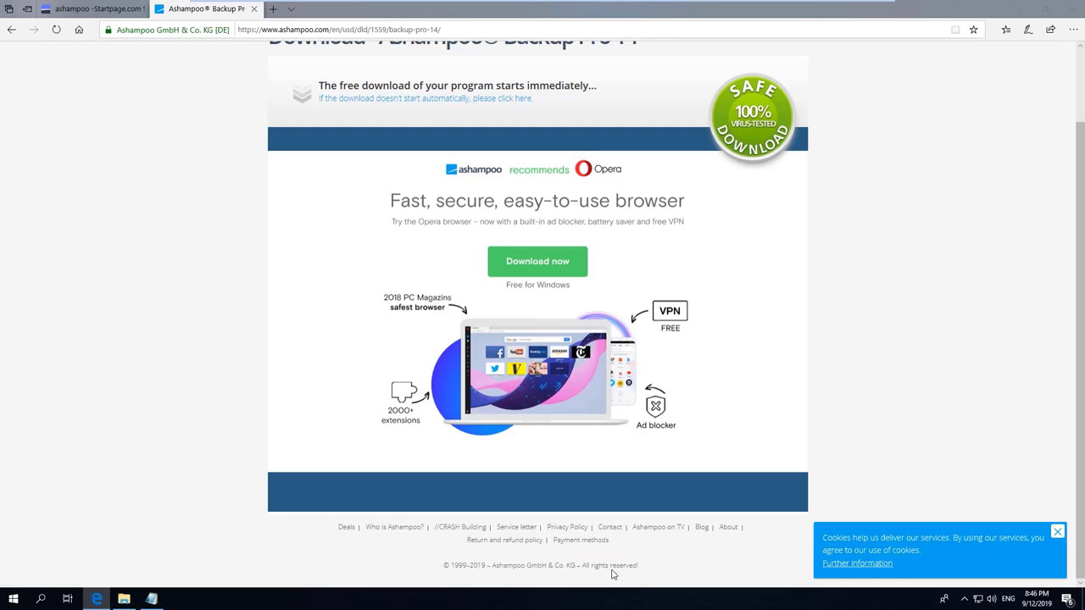
{"action": "left_click", "coordinate": [585, 311]}
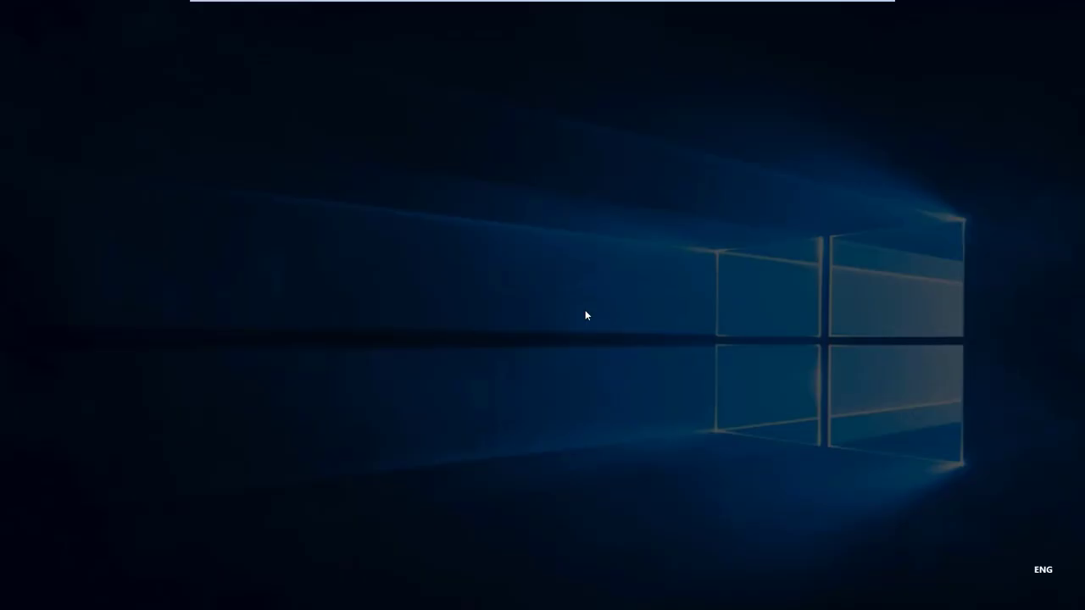
{"action": "left_click", "coordinate": [503, 381]}
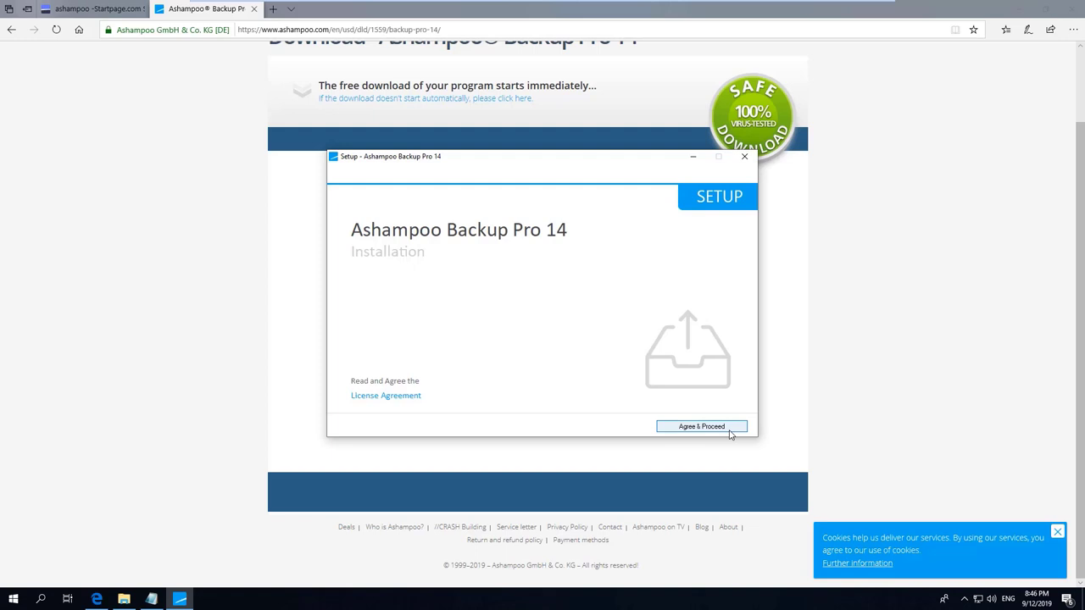
{"action": "left_click", "coordinate": [720, 426]}
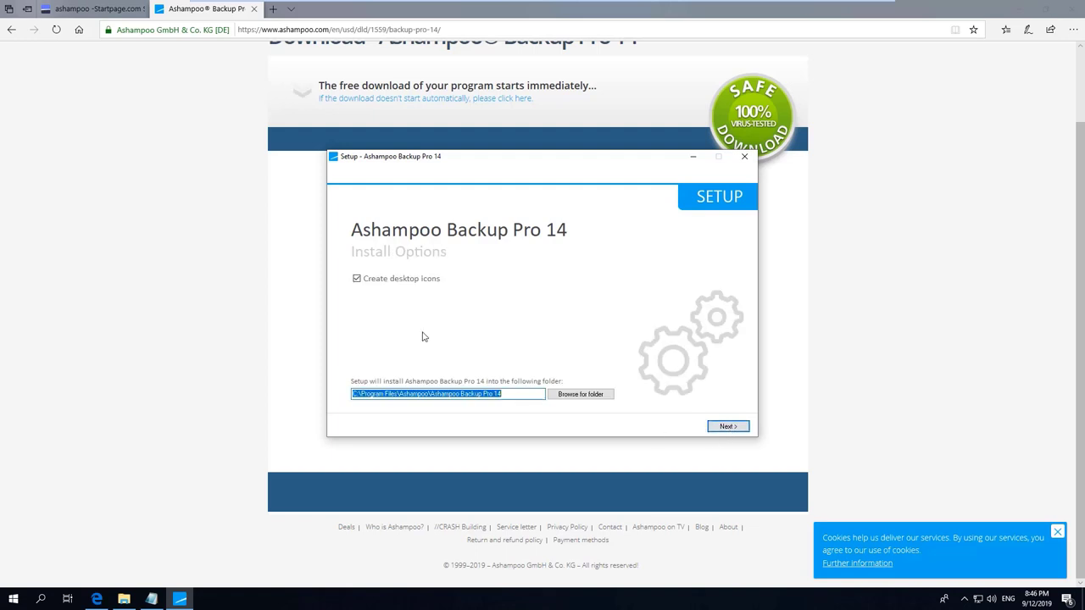
{"action": "left_click", "coordinate": [729, 427]}
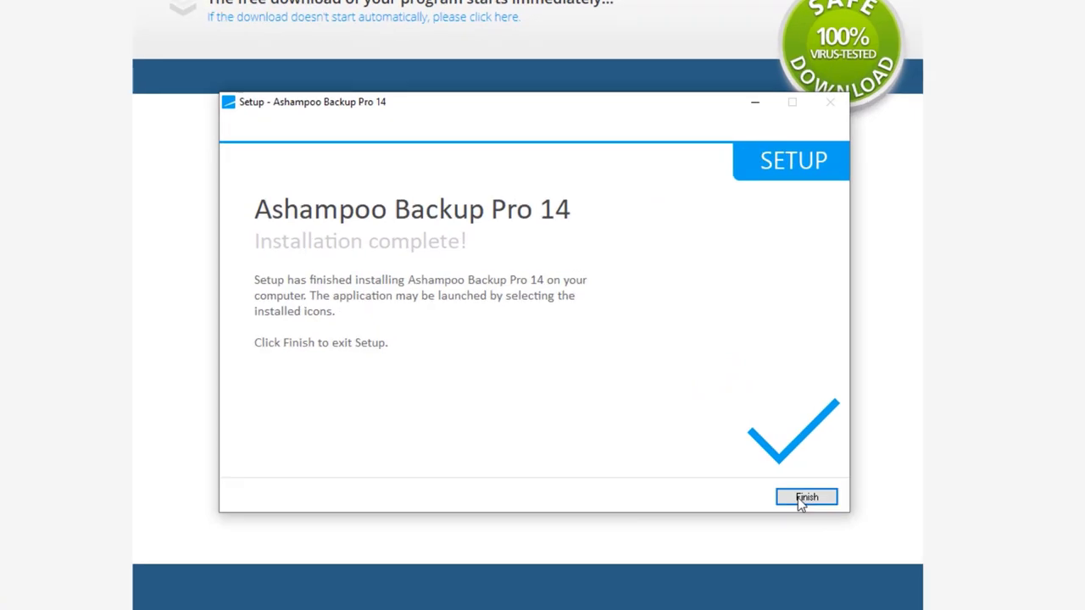
Launch Backup Pro 14 as a trial and delete the usefulvid backup plan along with its backup data
{"action": "left_click", "coordinate": [805, 499]}
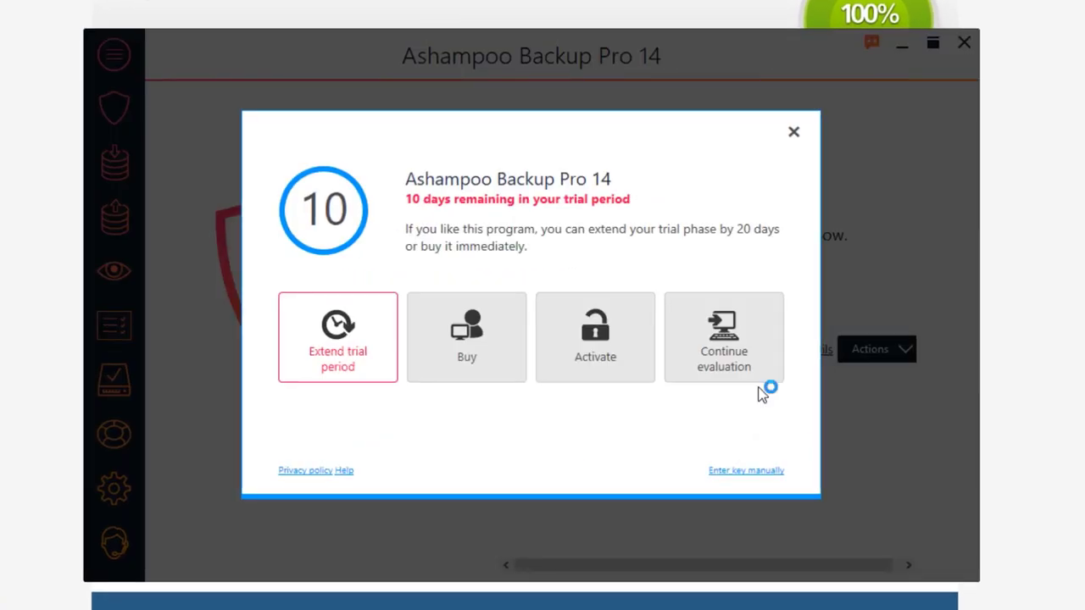
{"action": "left_click", "coordinate": [726, 362]}
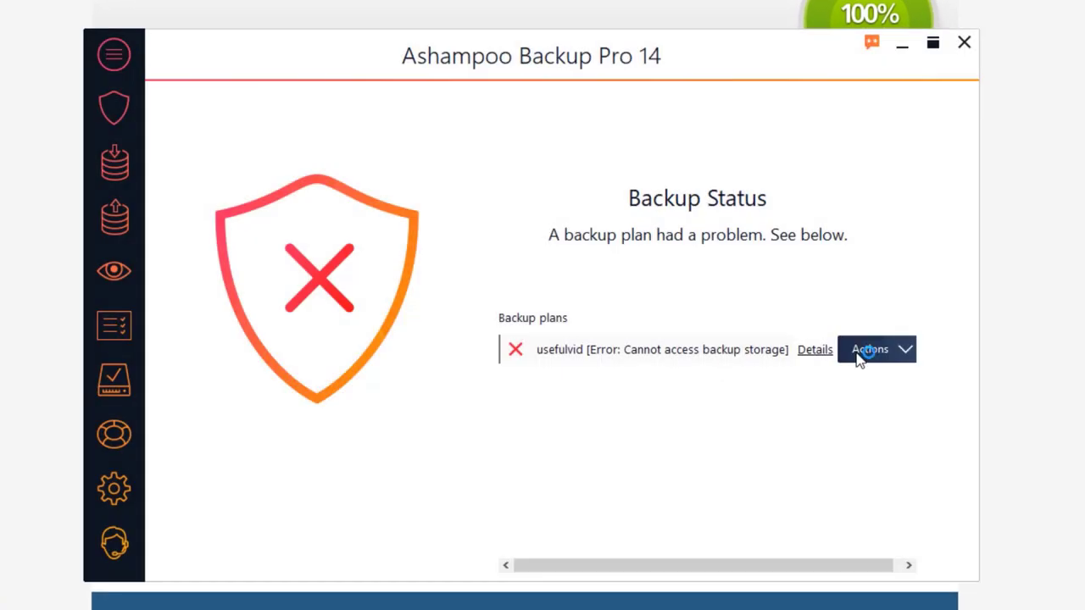
{"action": "left_click", "coordinate": [858, 357]}
{"action": "left_click", "coordinate": [869, 574]}
{"action": "left_click", "coordinate": [322, 346]}
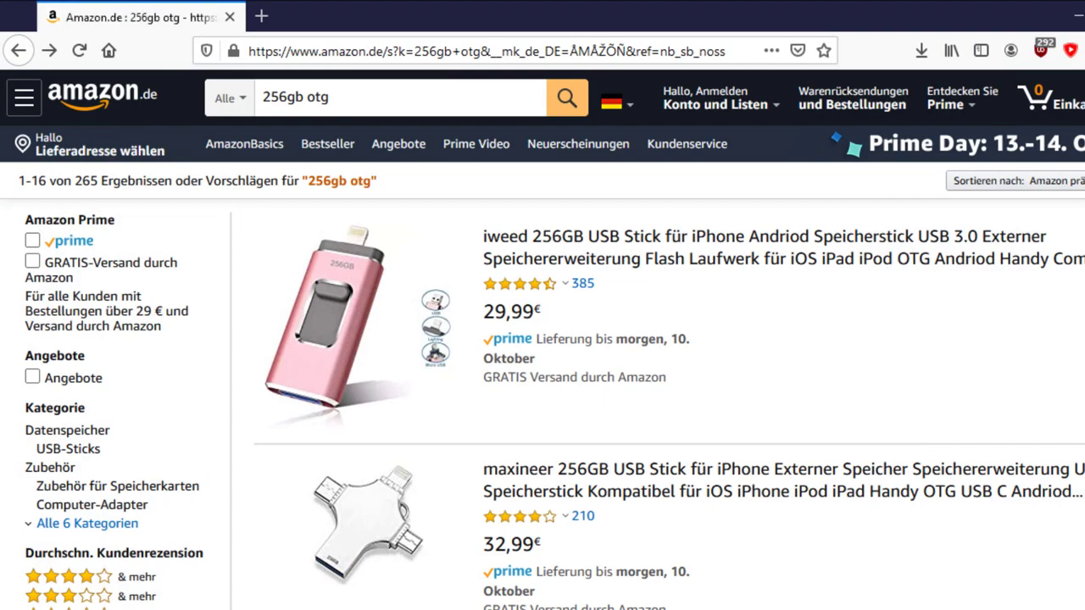
{"action": "scroll", "coordinate": [543, 340], "scroll_direction": "down", "scroll_amount": 1}
{"action": "scroll", "coordinate": [543, 339], "scroll_direction": "down", "scroll_amount": 3}
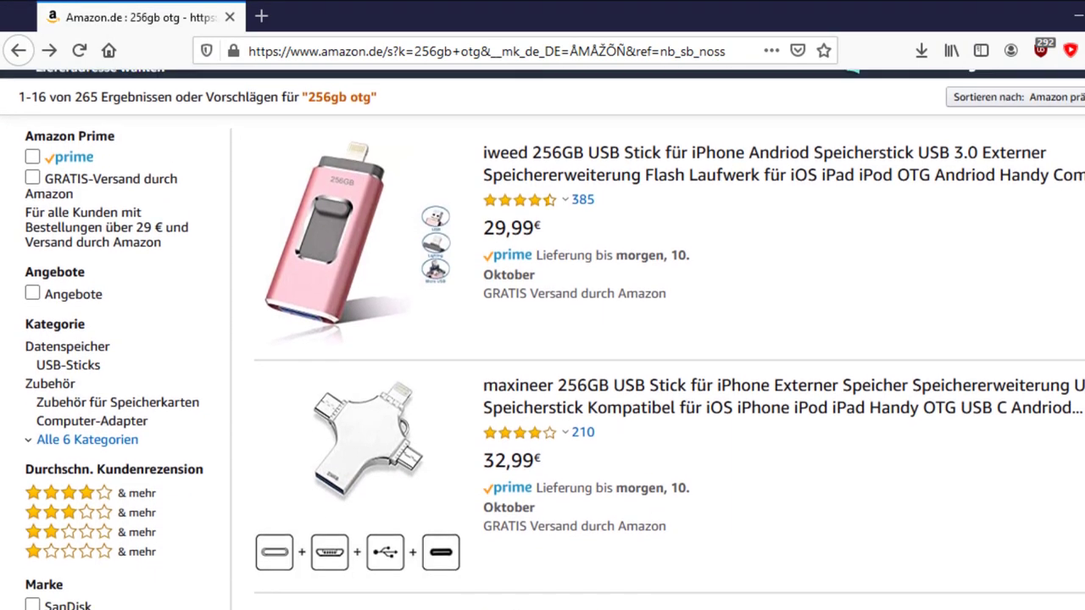
{"action": "scroll", "coordinate": [543, 339], "scroll_direction": "down", "scroll_amount": 3}
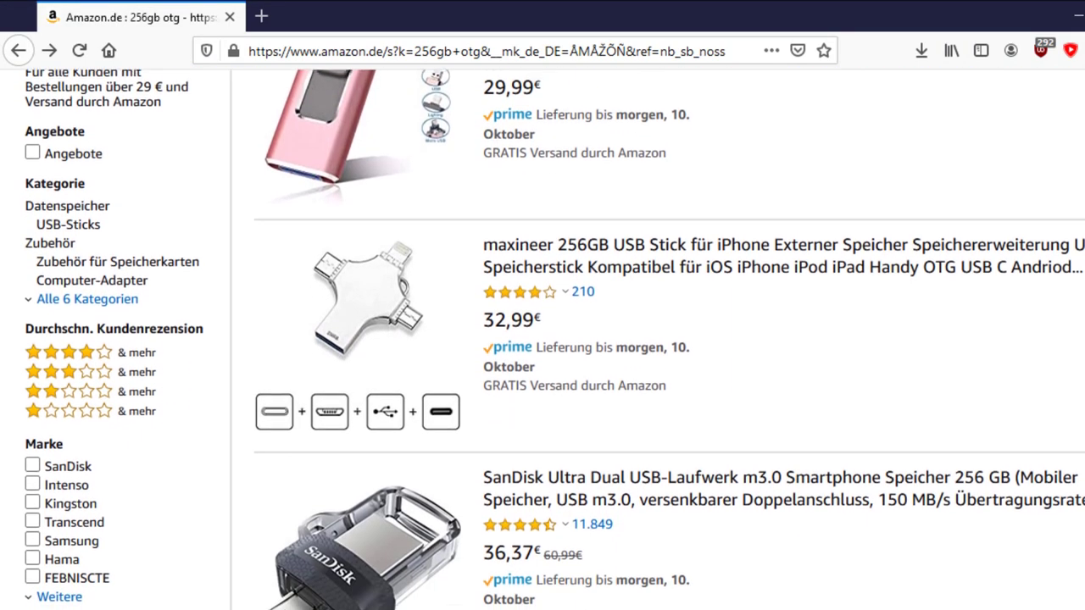
{"action": "scroll", "coordinate": [543, 339], "scroll_direction": "down", "scroll_amount": 3}
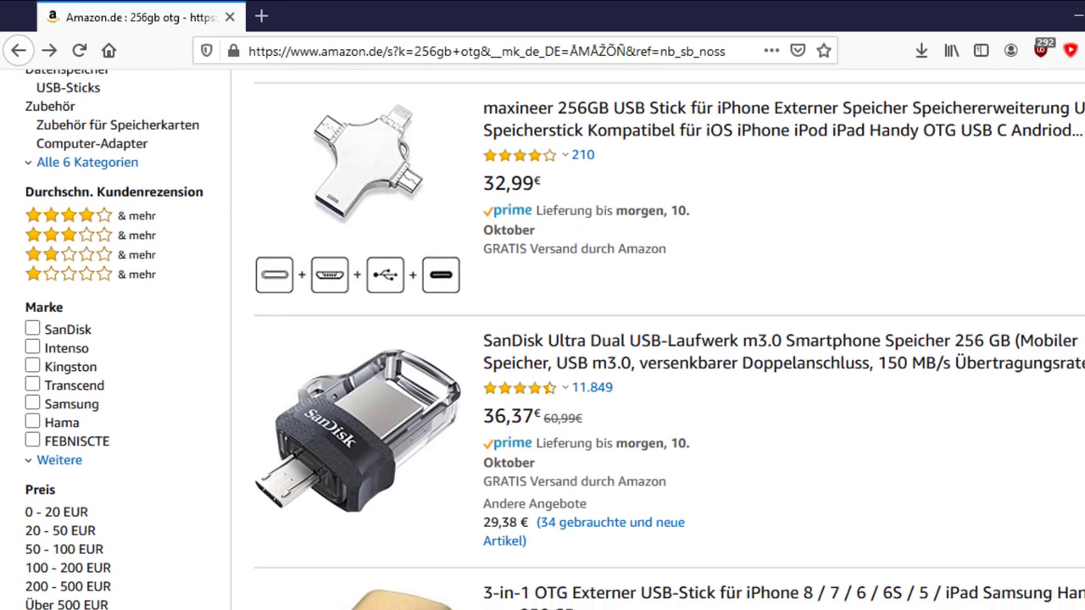
{"action": "scroll", "coordinate": [543, 339], "scroll_direction": "down", "scroll_amount": 3}
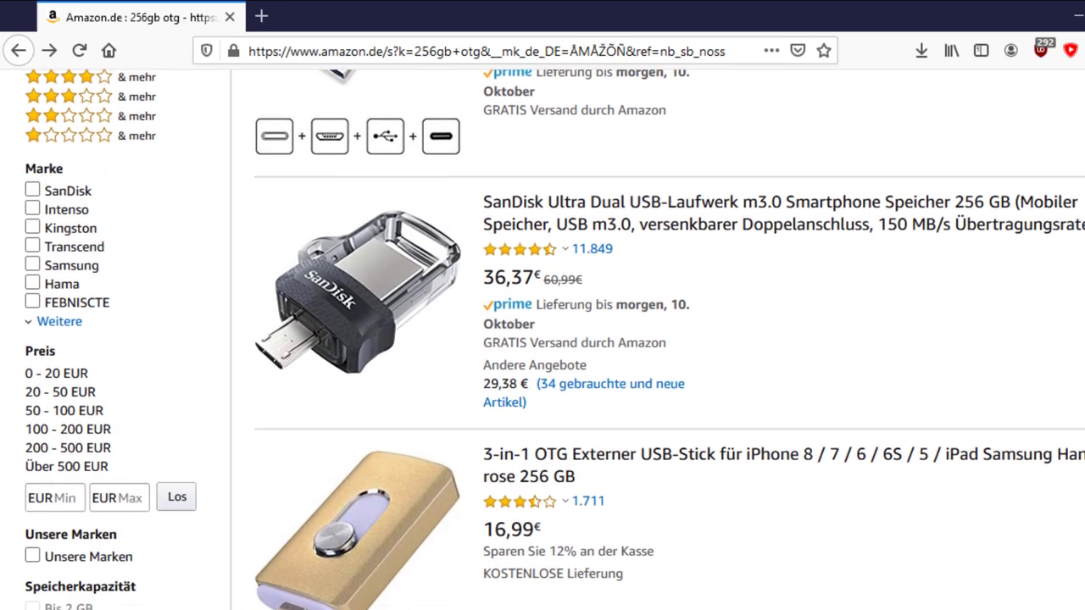
{"action": "scroll", "coordinate": [543, 339], "scroll_direction": "down", "scroll_amount": 3}
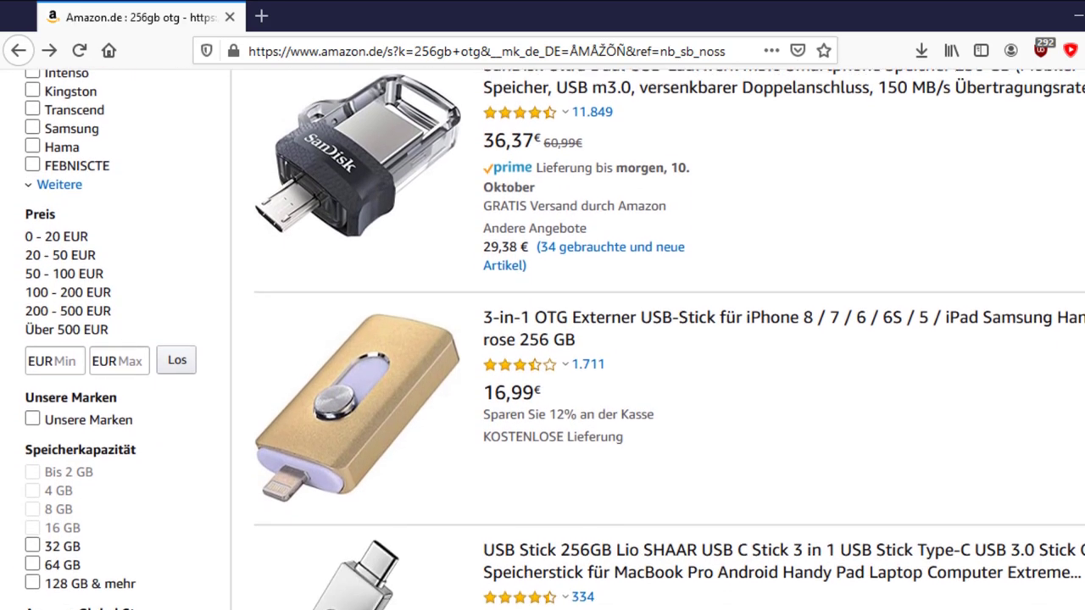
{"action": "scroll", "coordinate": [542, 339], "scroll_direction": "down", "scroll_amount": 3}
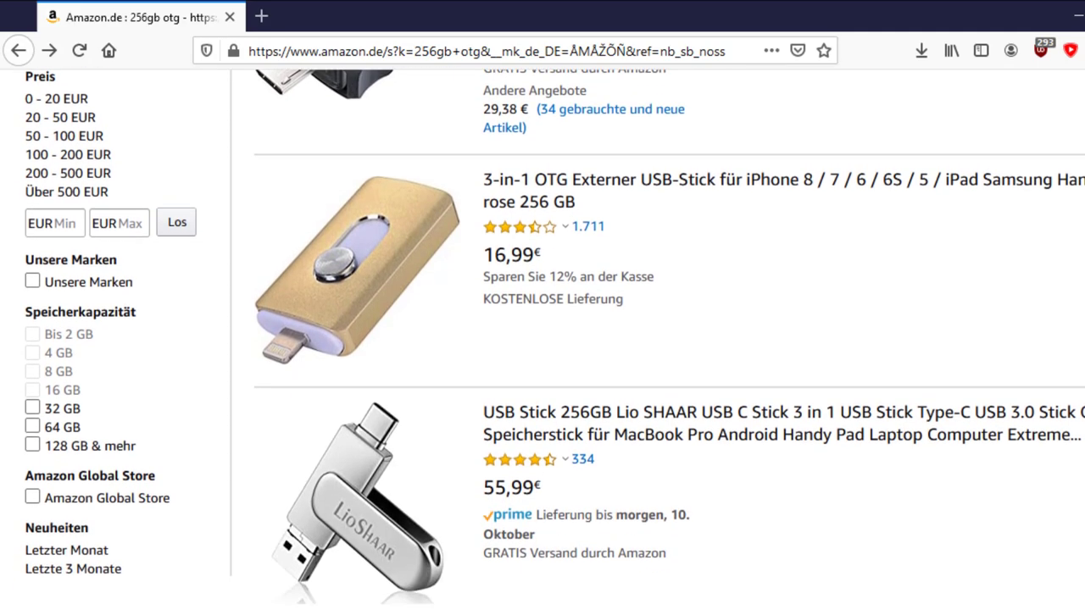
{"action": "scroll", "coordinate": [542, 339], "scroll_direction": "down", "scroll_amount": 3}
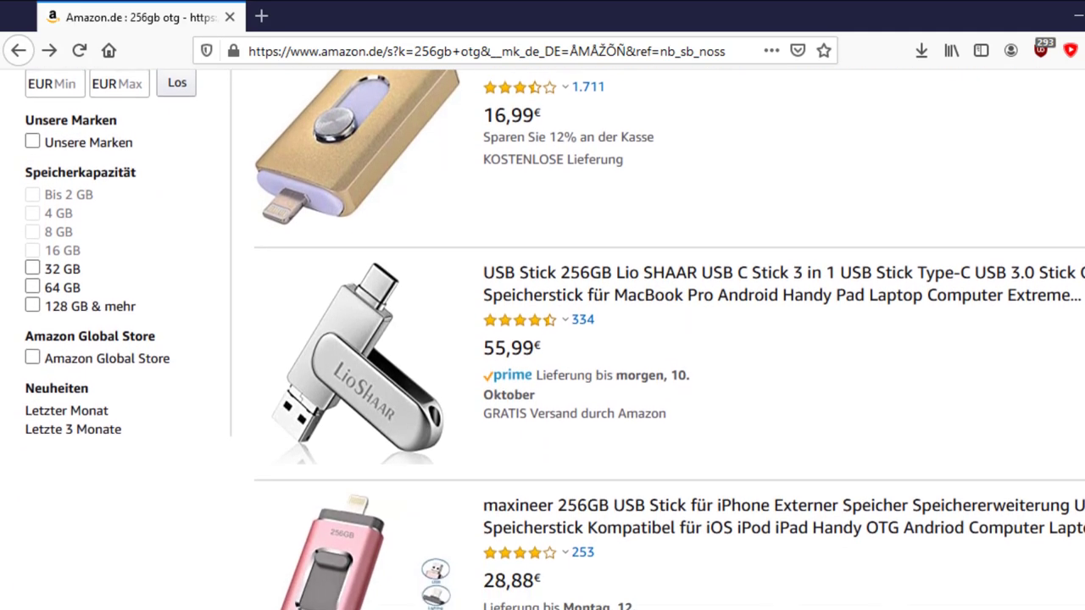
{"action": "scroll", "coordinate": [542, 339], "scroll_direction": "down", "scroll_amount": 3}
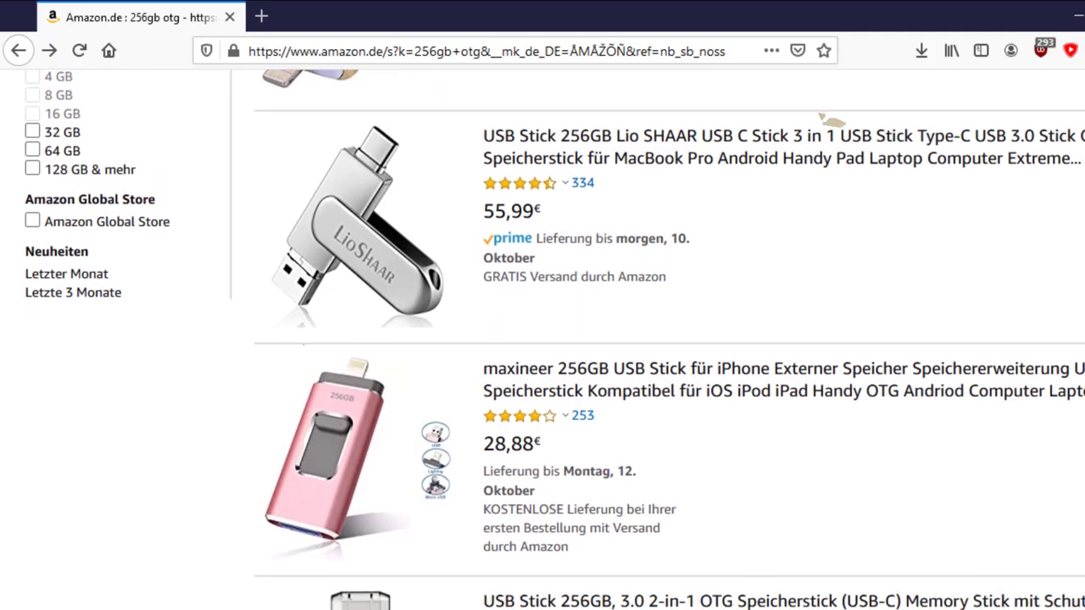